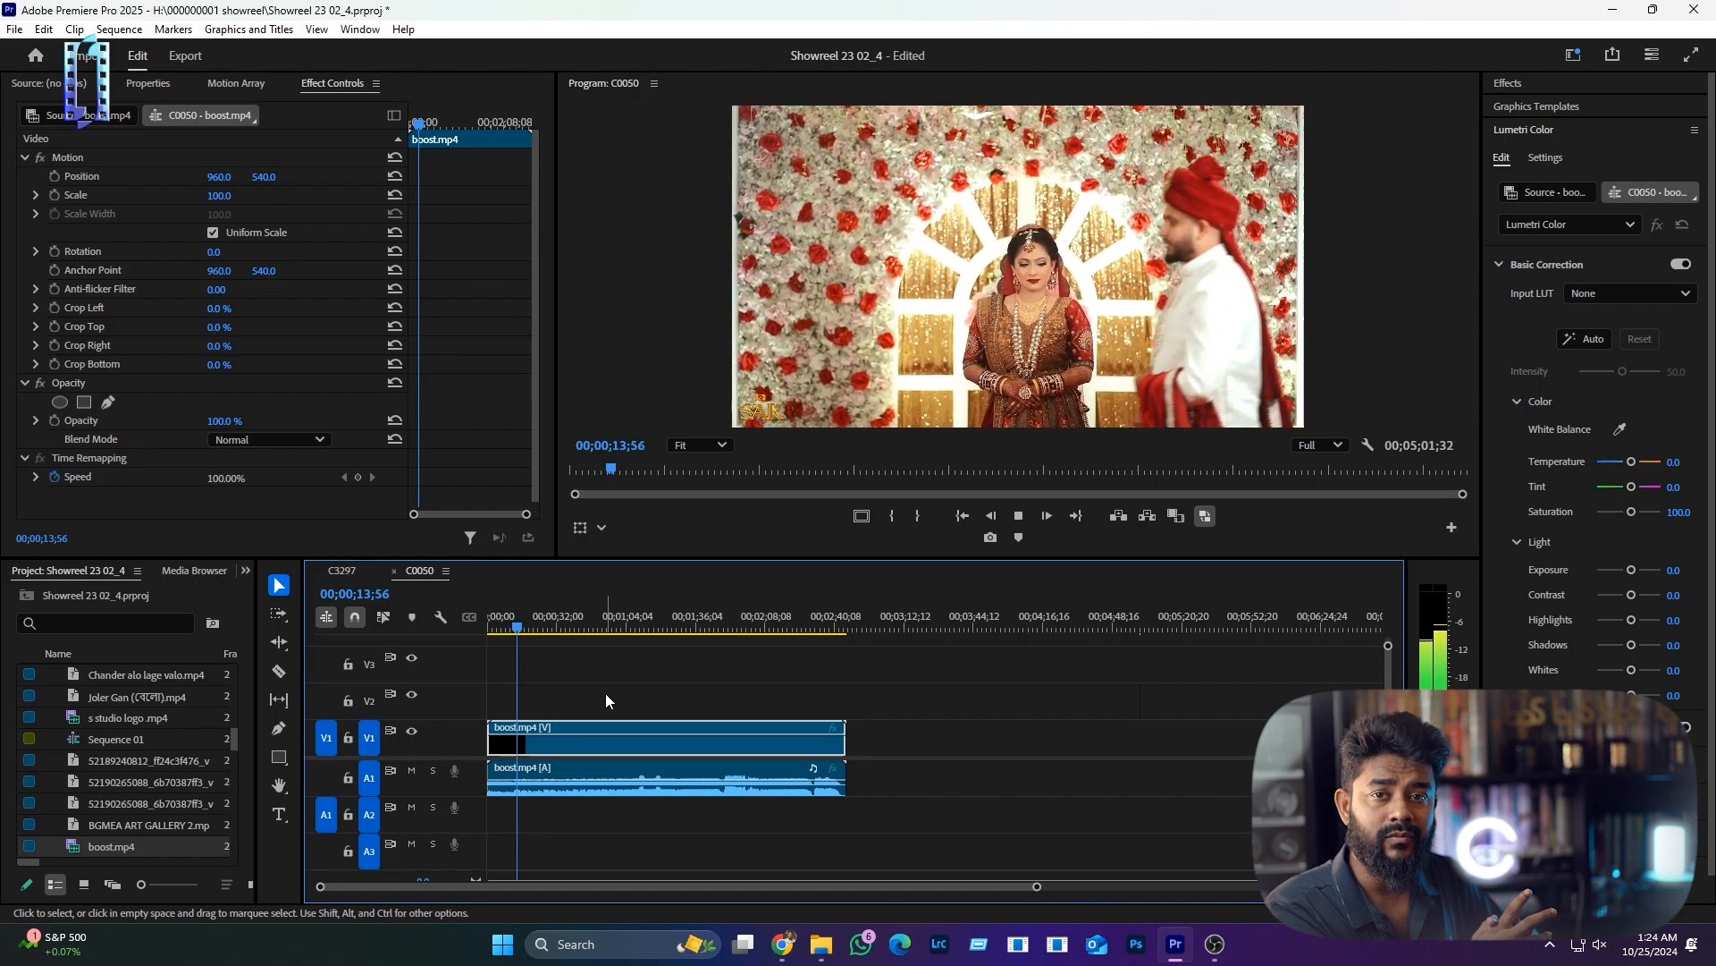
Step: Stop playback, add Reels 1.mp4 to the sequence after boost.mp4 at about 00;03;10;27, and move the playhead to 00;03;15;24 within it
{"action": "key", "text": "space"}
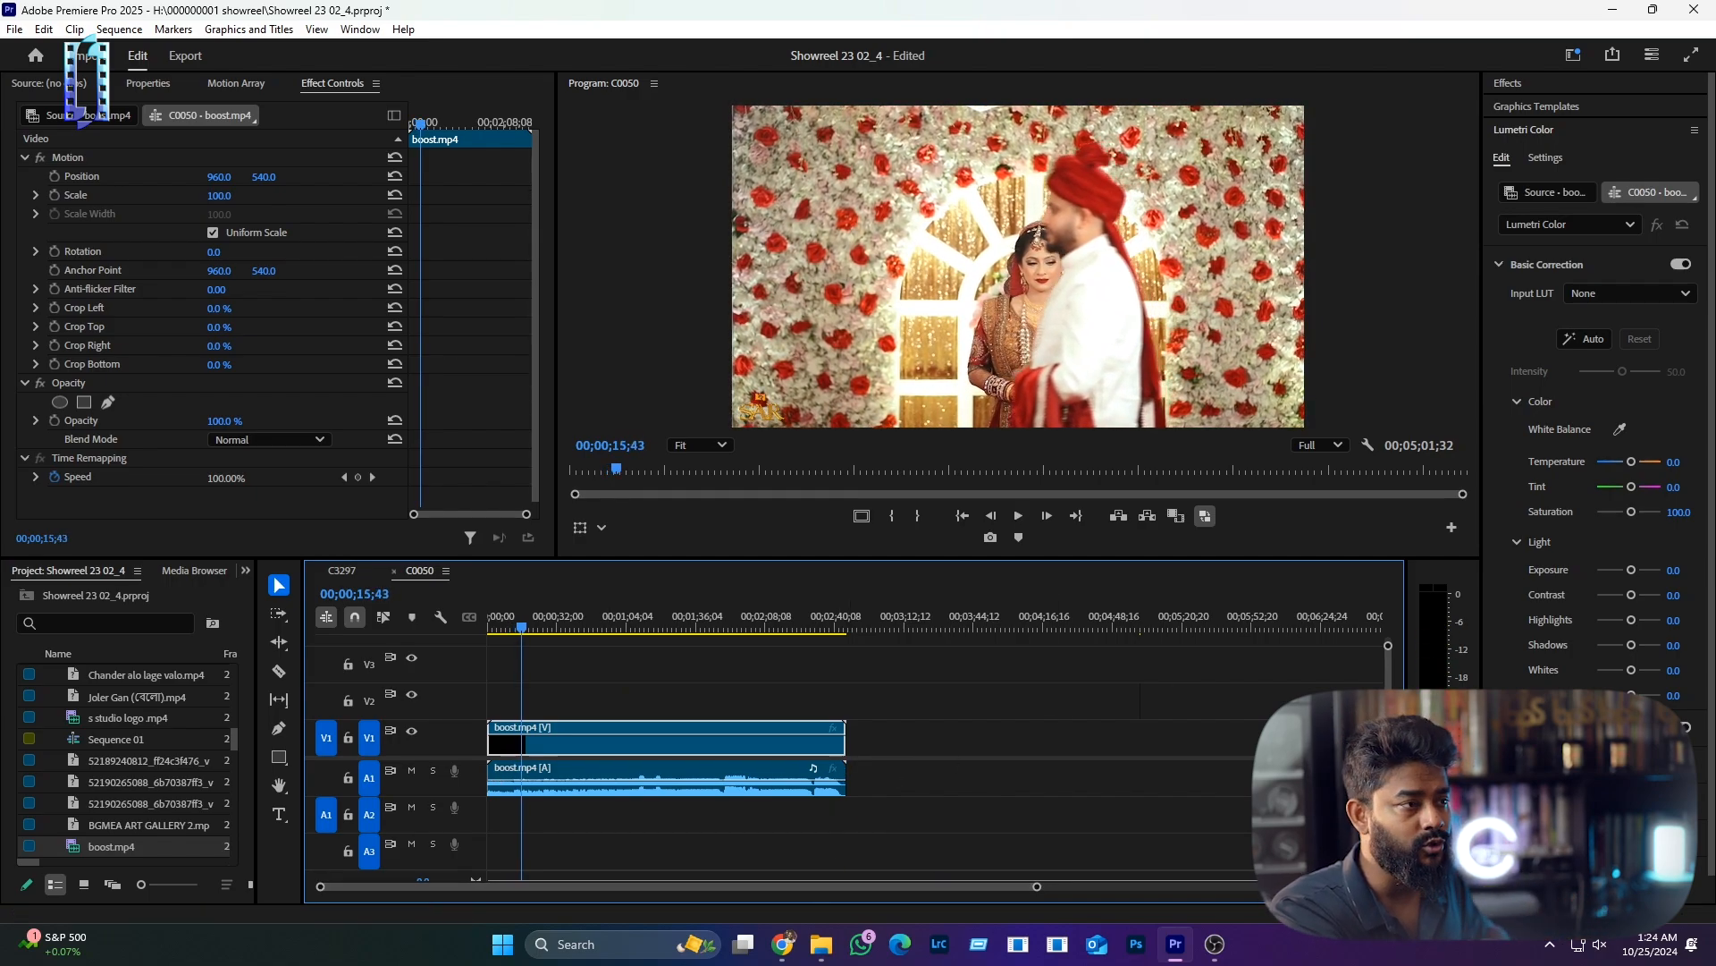
{"action": "left_click_drag", "start_coordinate": [1715, 804], "coordinate": [903, 764]}
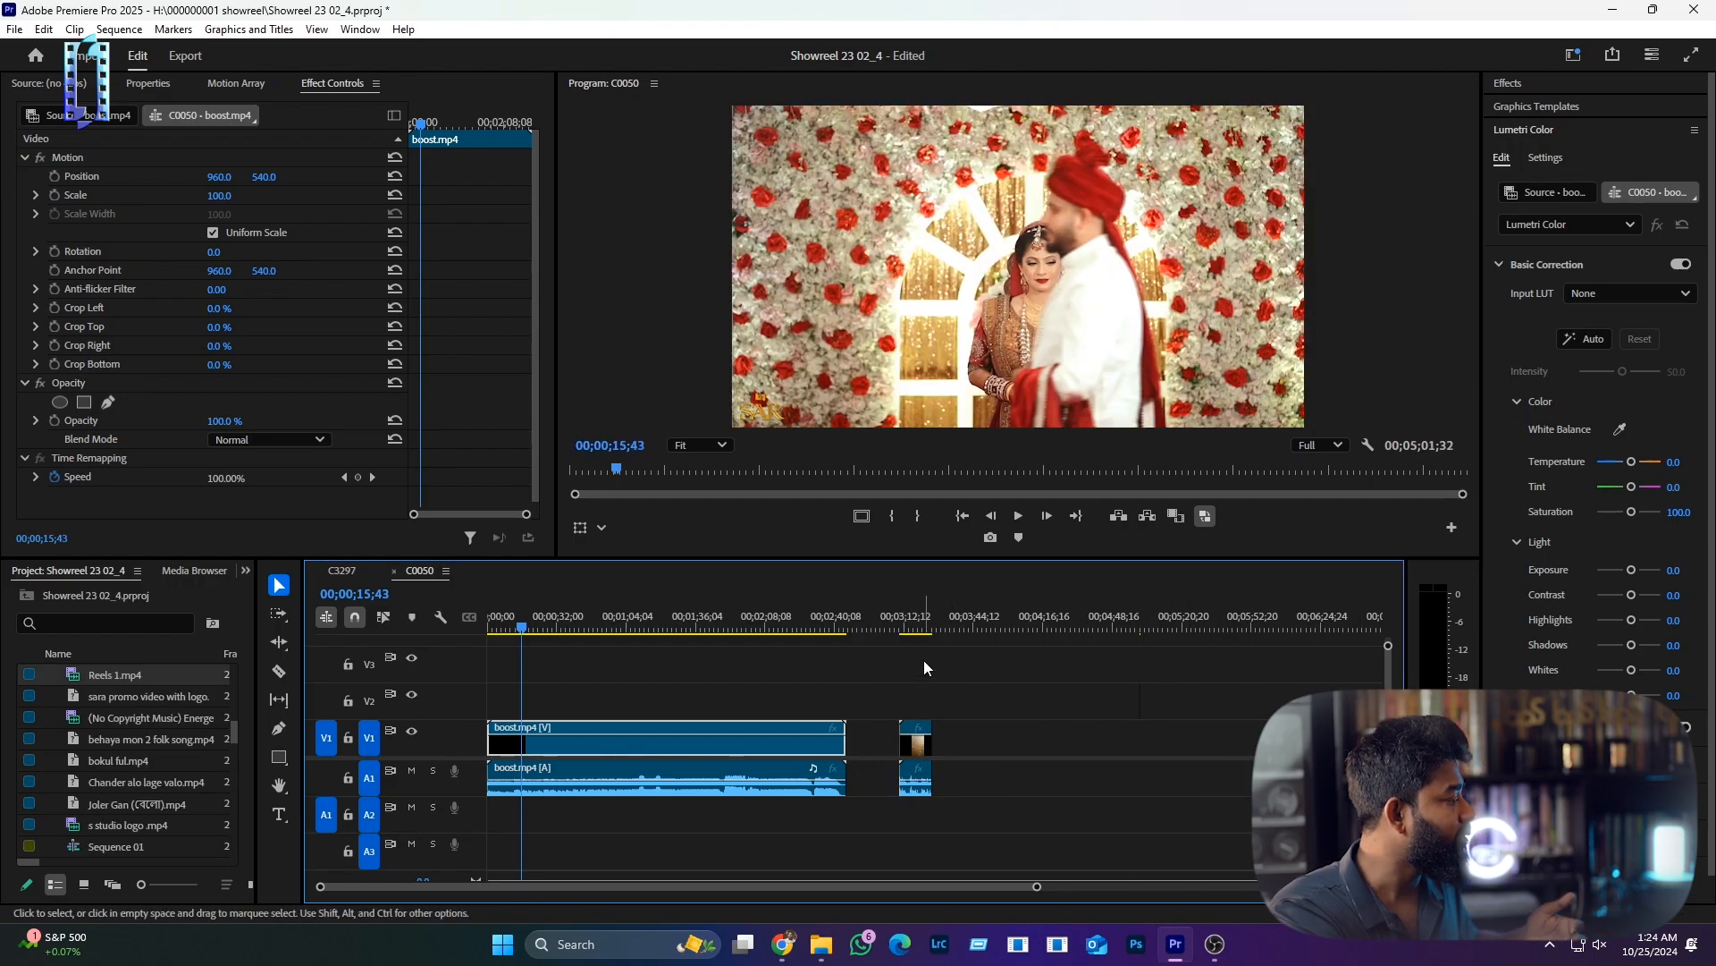
{"action": "left_click", "coordinate": [914, 629]}
{"action": "key", "text": "equal"}
{"action": "key", "text": "equal"}
{"action": "key", "text": "equal"}
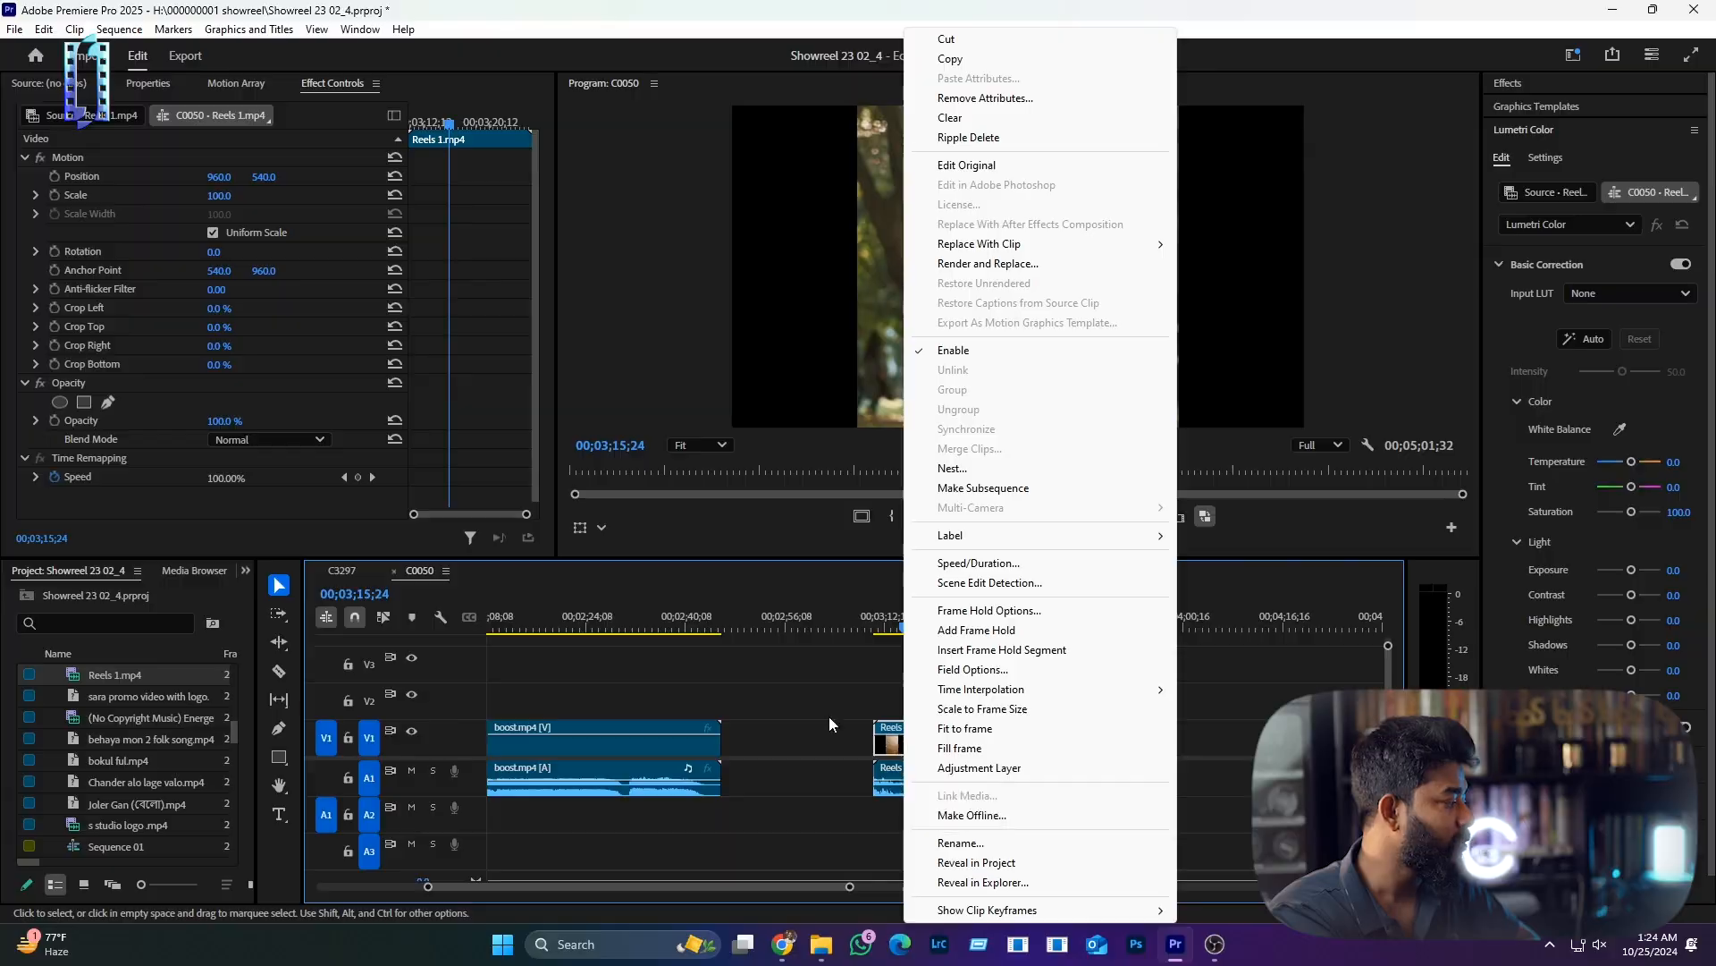
Step: Apply Fit to frame to the Reels 1.mp4 video clip, undo it once, and apply it again
{"action": "key", "text": "Escape"}
{"action": "left_click", "coordinate": [856, 769]}
{"action": "left_click", "coordinate": [919, 745]}
{"action": "right_click", "coordinate": [915, 743]}
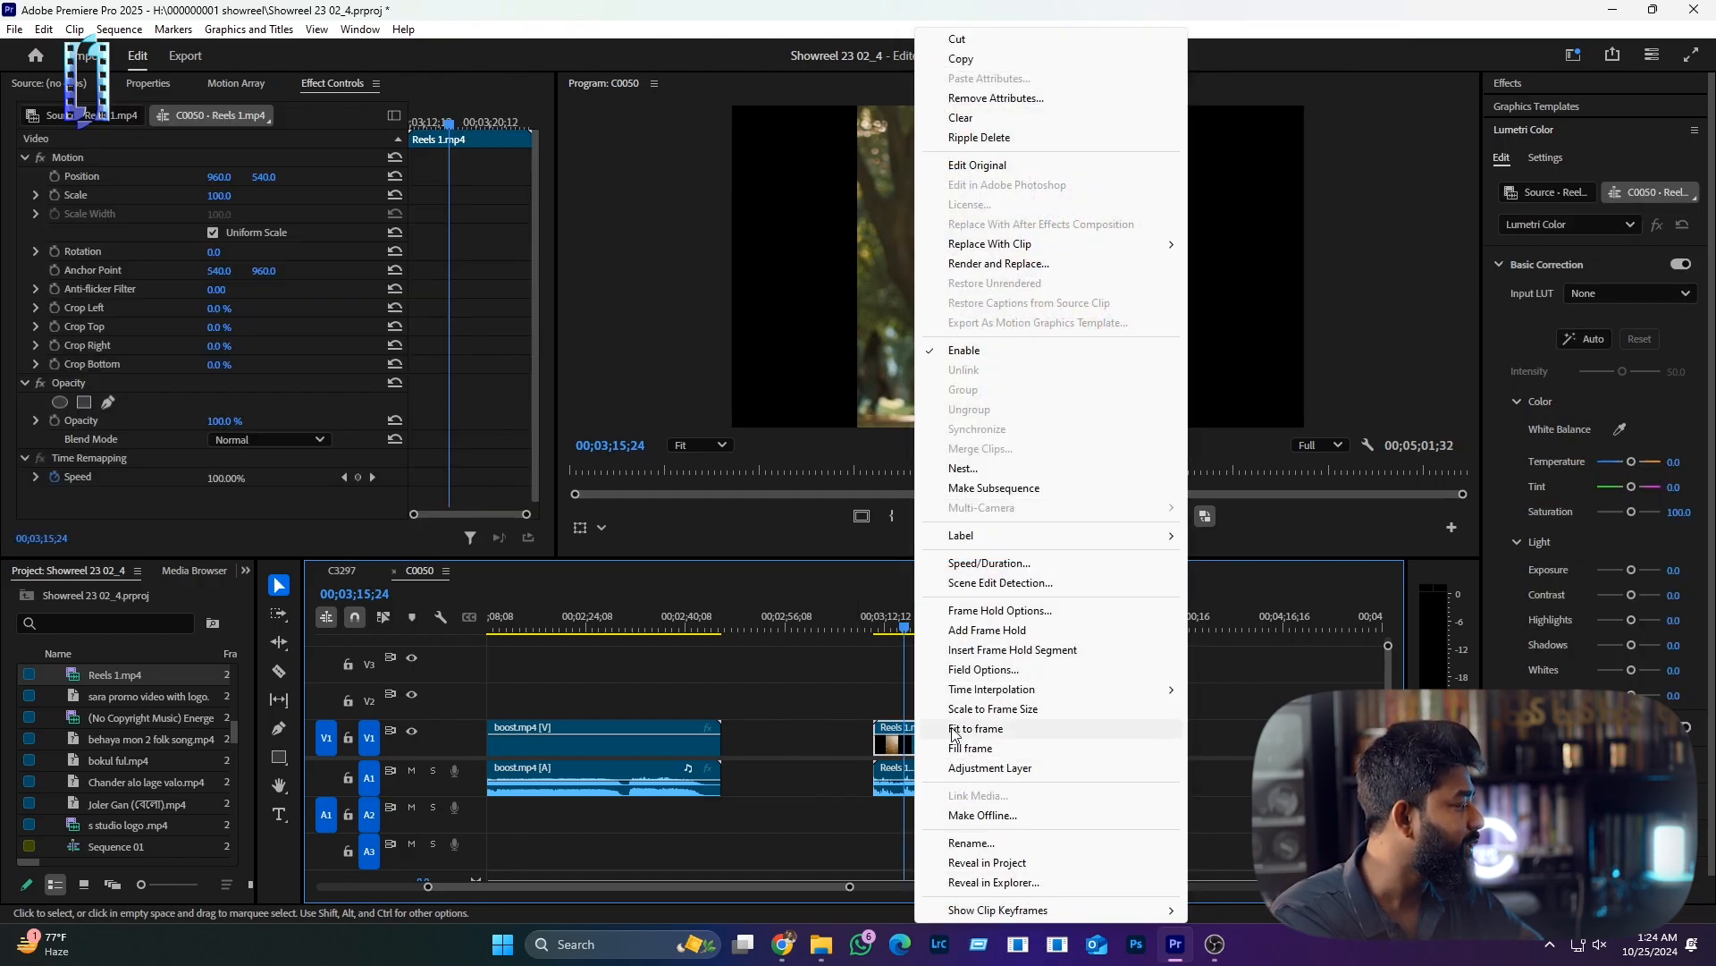
{"action": "left_click", "coordinate": [998, 733]}
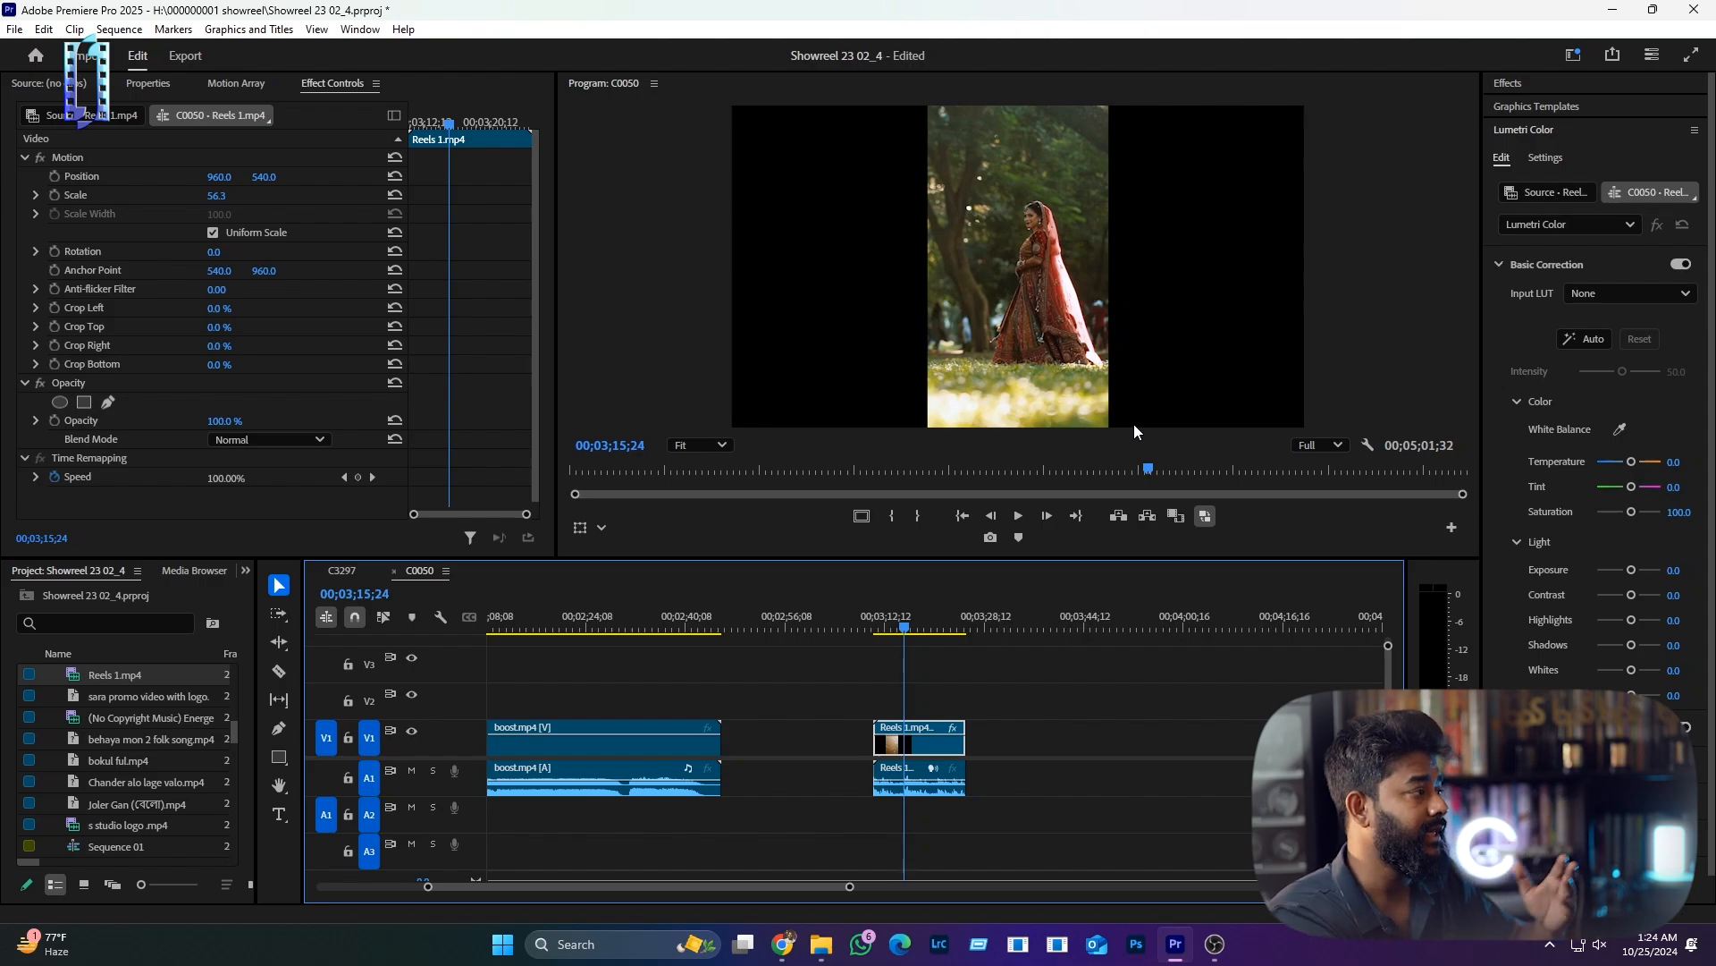
{"action": "key", "text": "ctrl+z"}
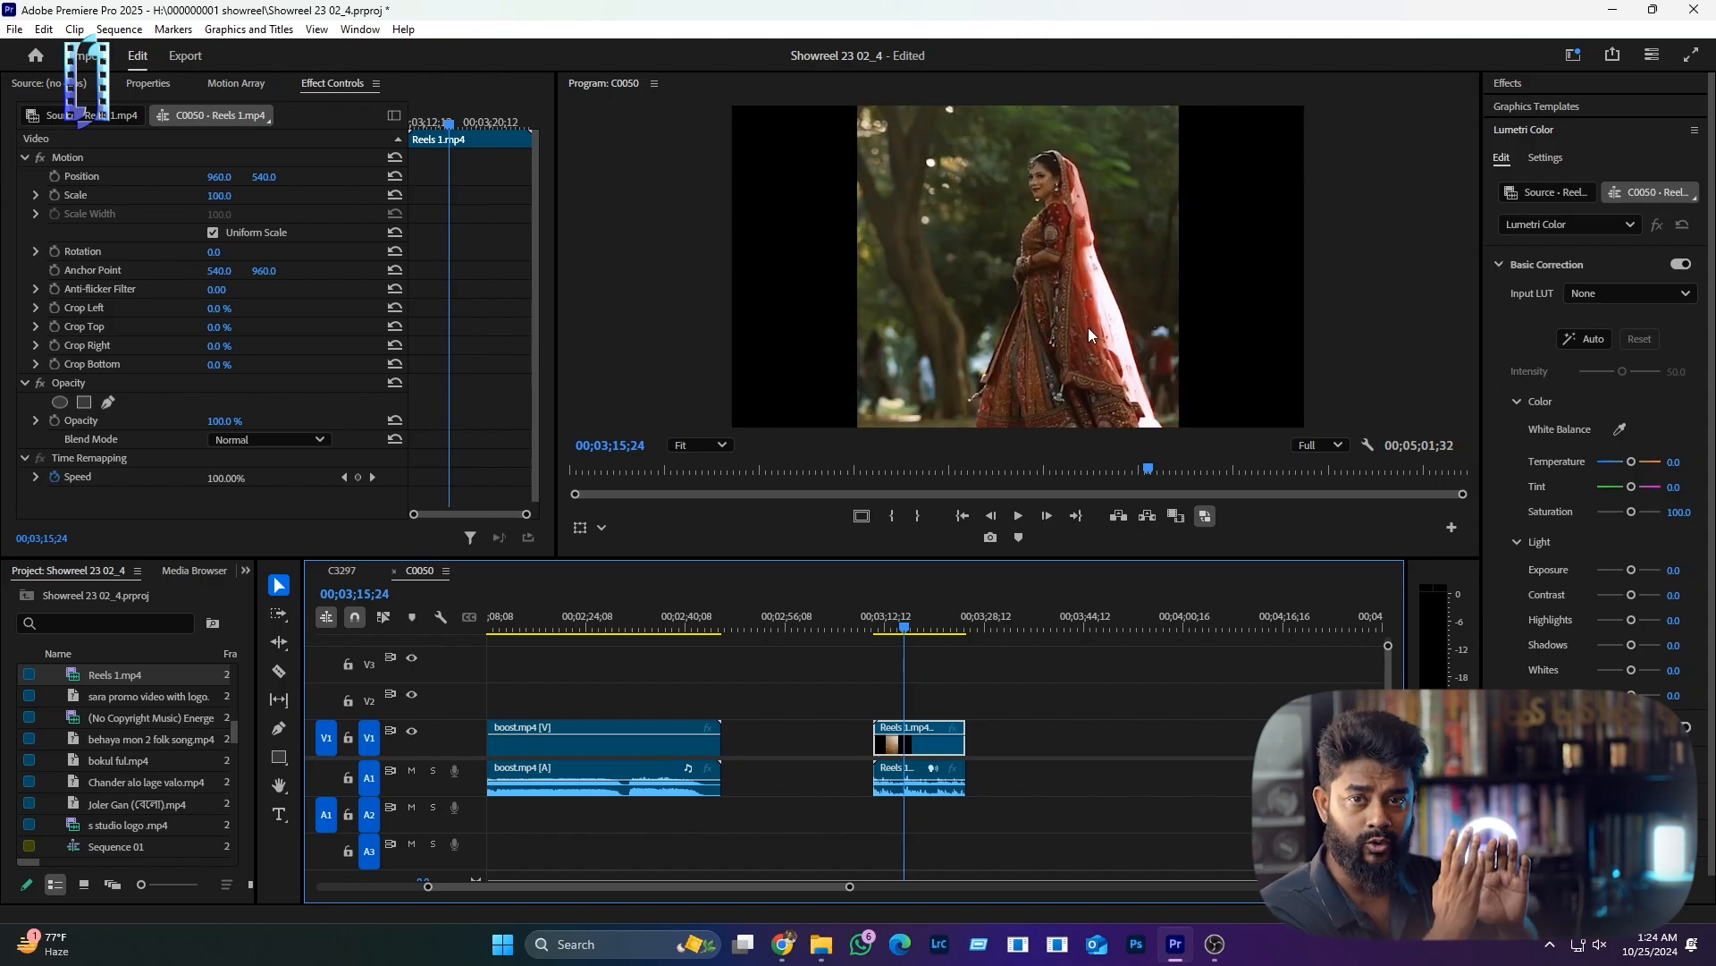
{"action": "right_click", "coordinate": [930, 739]}
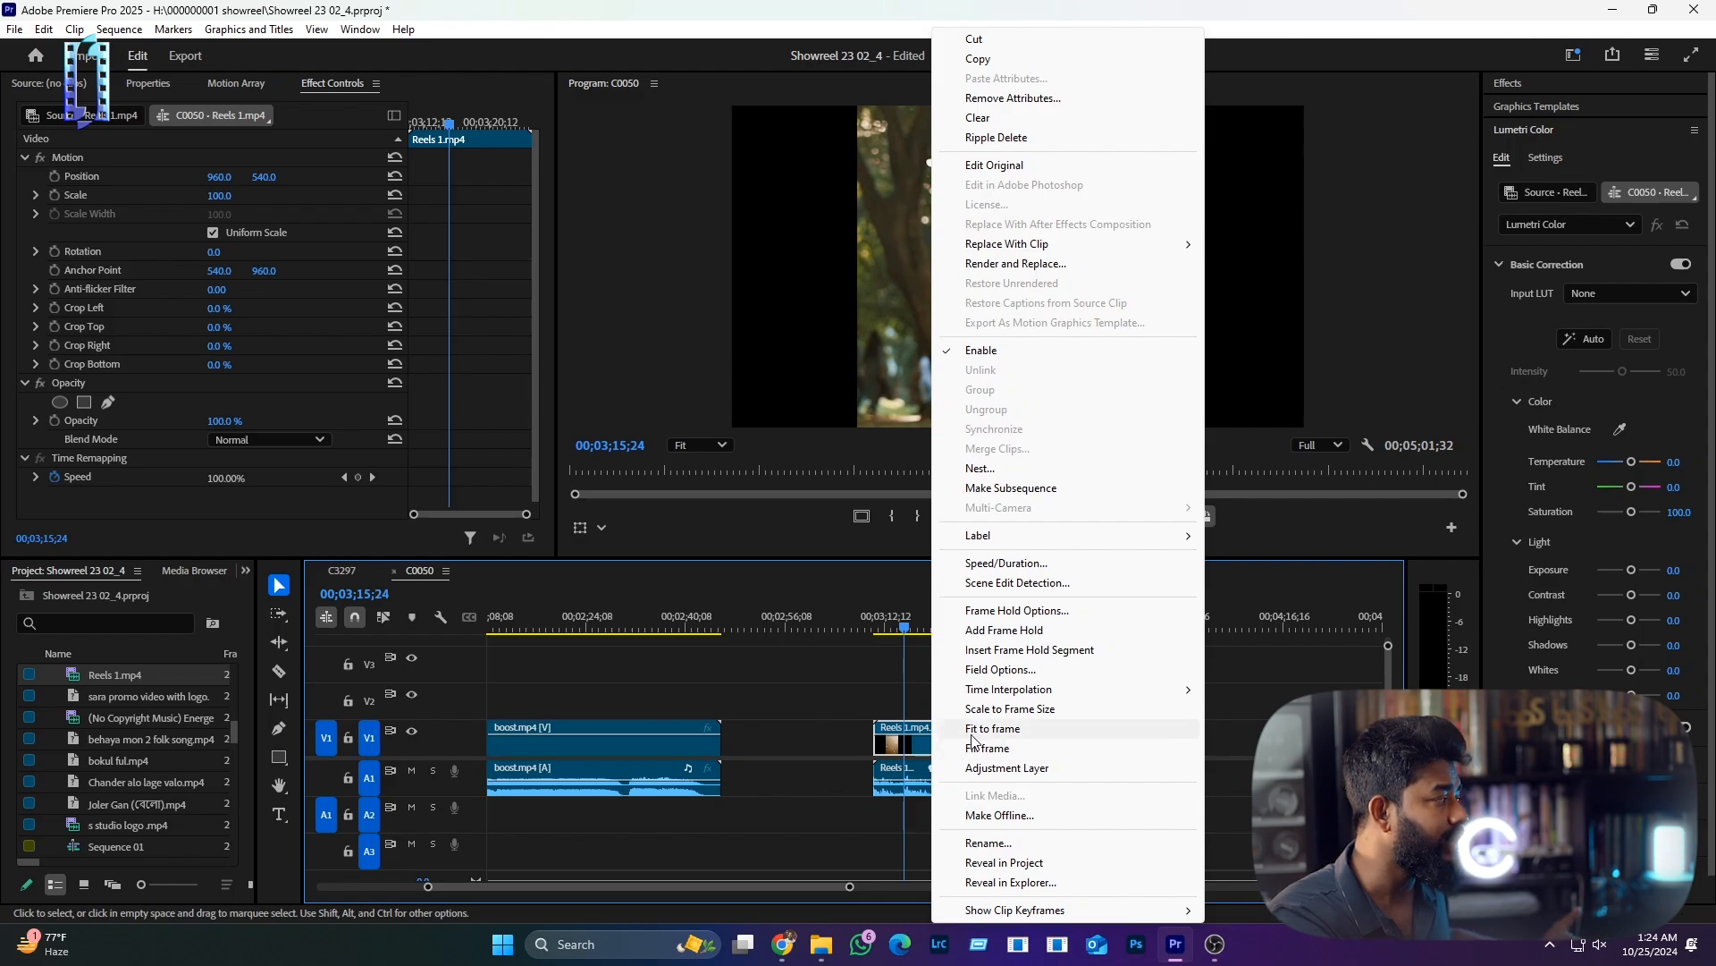
{"action": "left_click", "coordinate": [983, 728]}
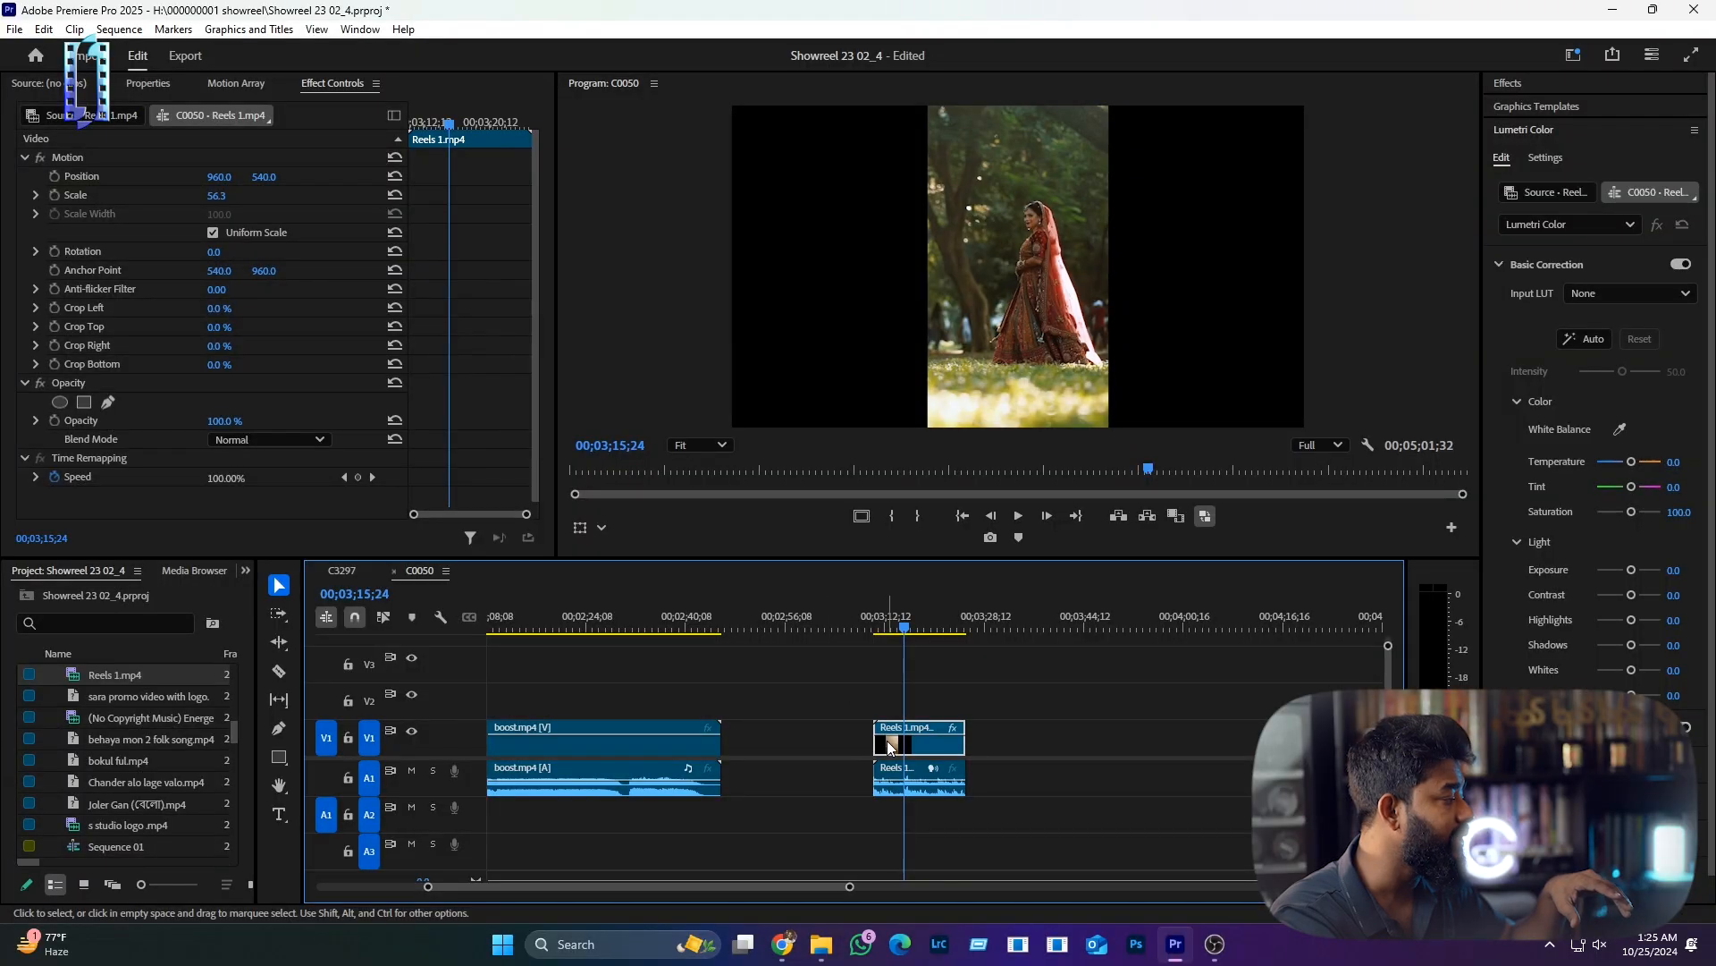
Step: Apply Fill frame to the Reels 1.mp4 clip and set its vertical position to 805 to reframe the bride
{"action": "right_click", "coordinate": [887, 740]}
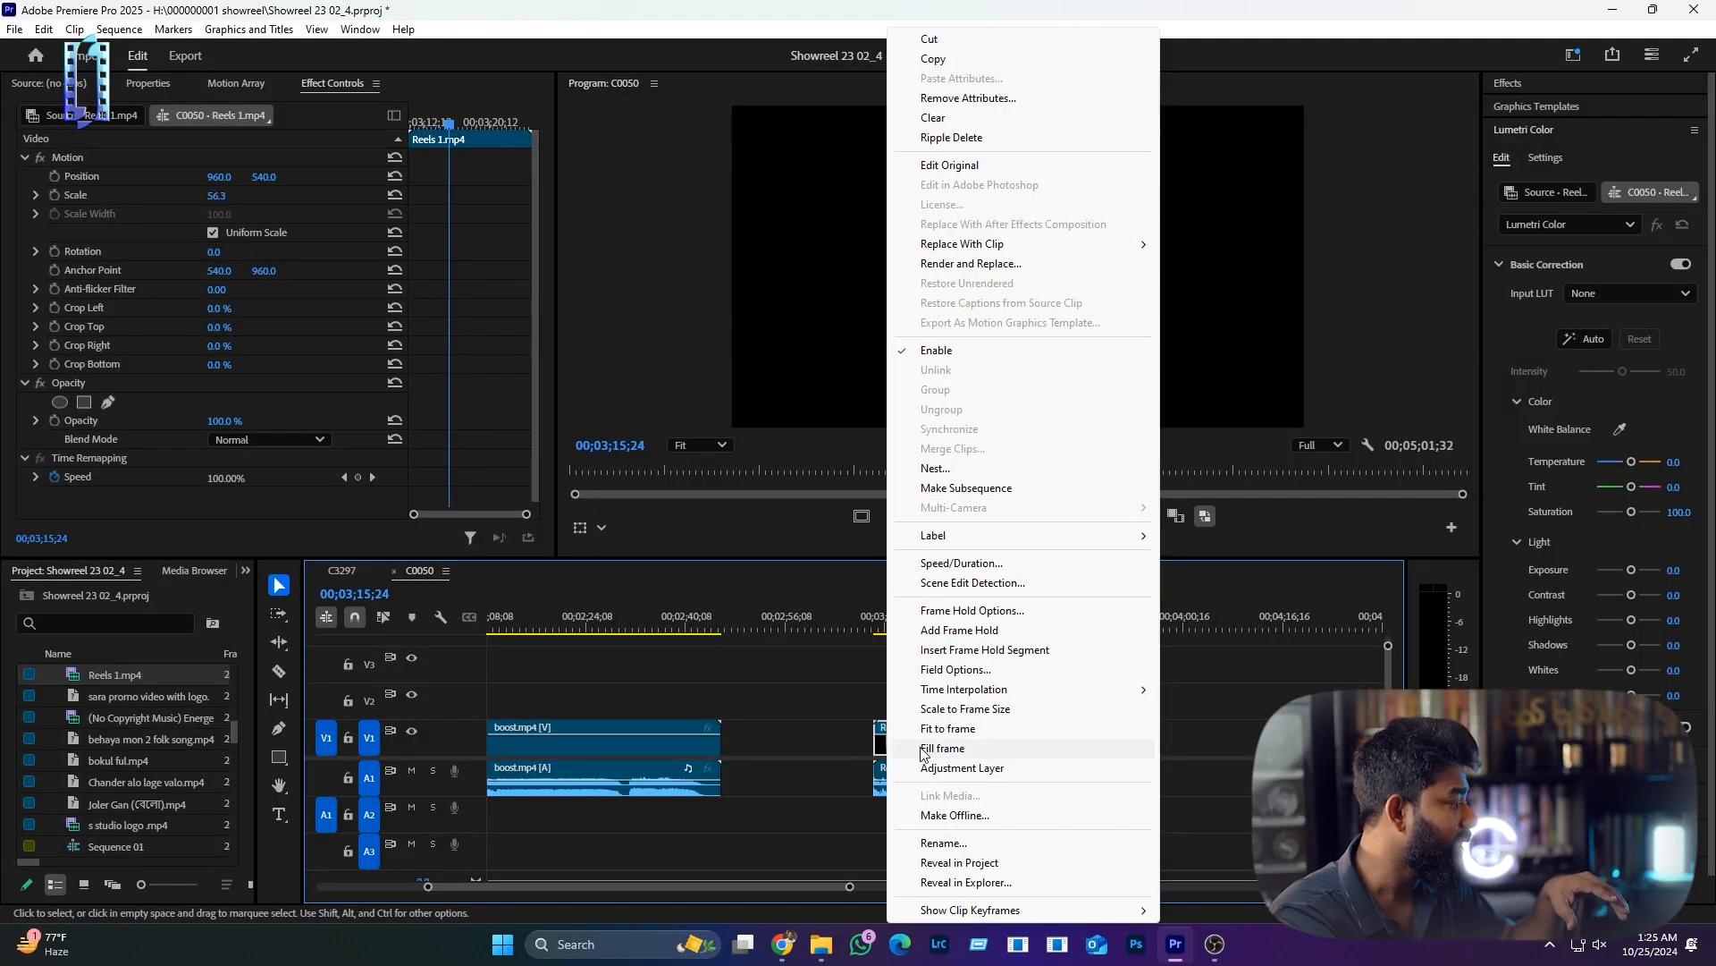
{"action": "left_click", "coordinate": [920, 749]}
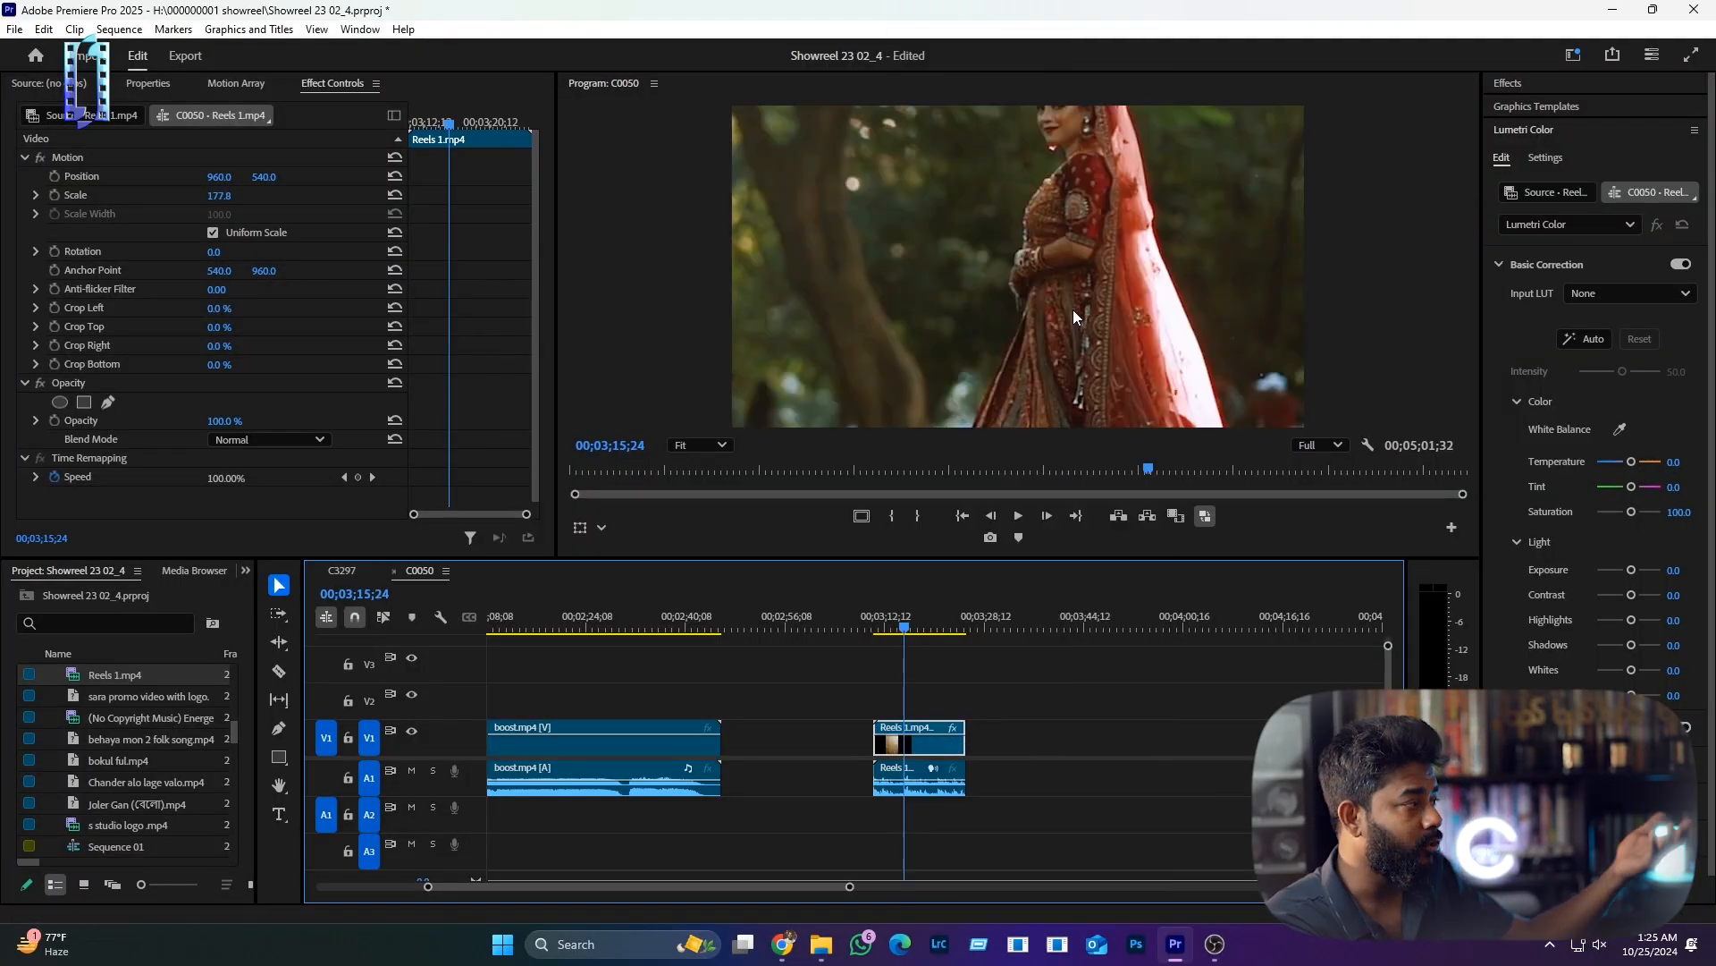
{"action": "scroll", "coordinate": [1072, 311], "scroll_direction": "up", "scroll_amount": 2}
{"action": "scroll", "coordinate": [1070, 313], "scroll_direction": "down", "scroll_amount": 3}
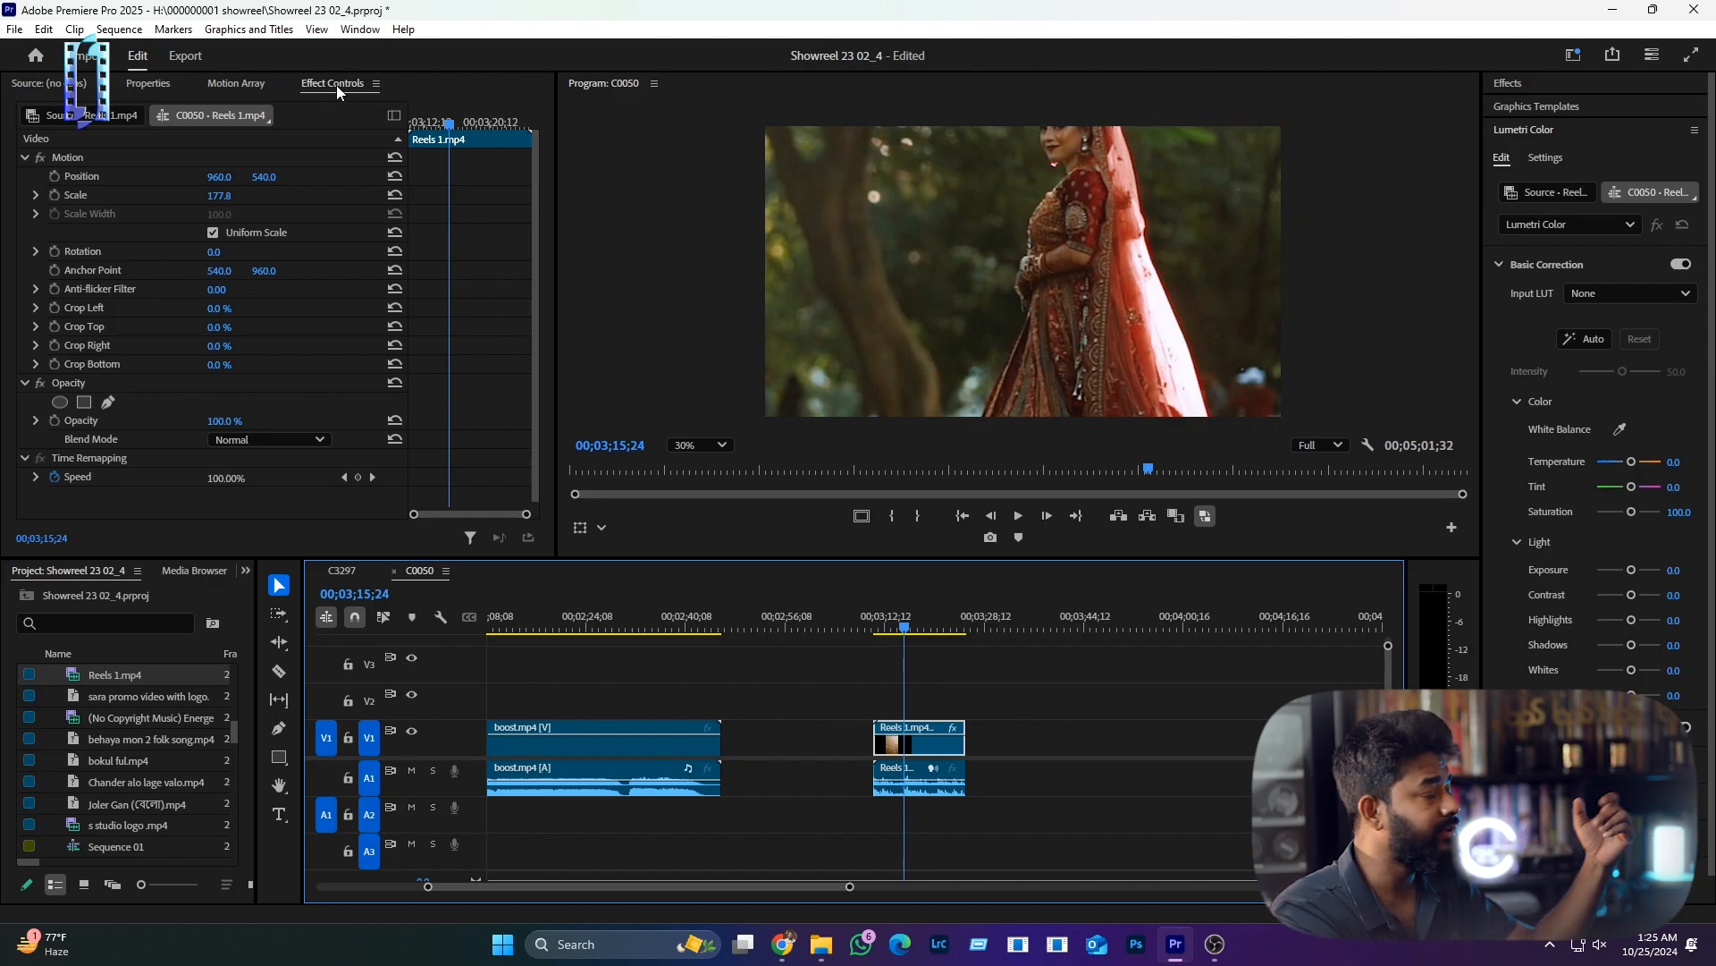
{"action": "left_click", "coordinate": [361, 30]}
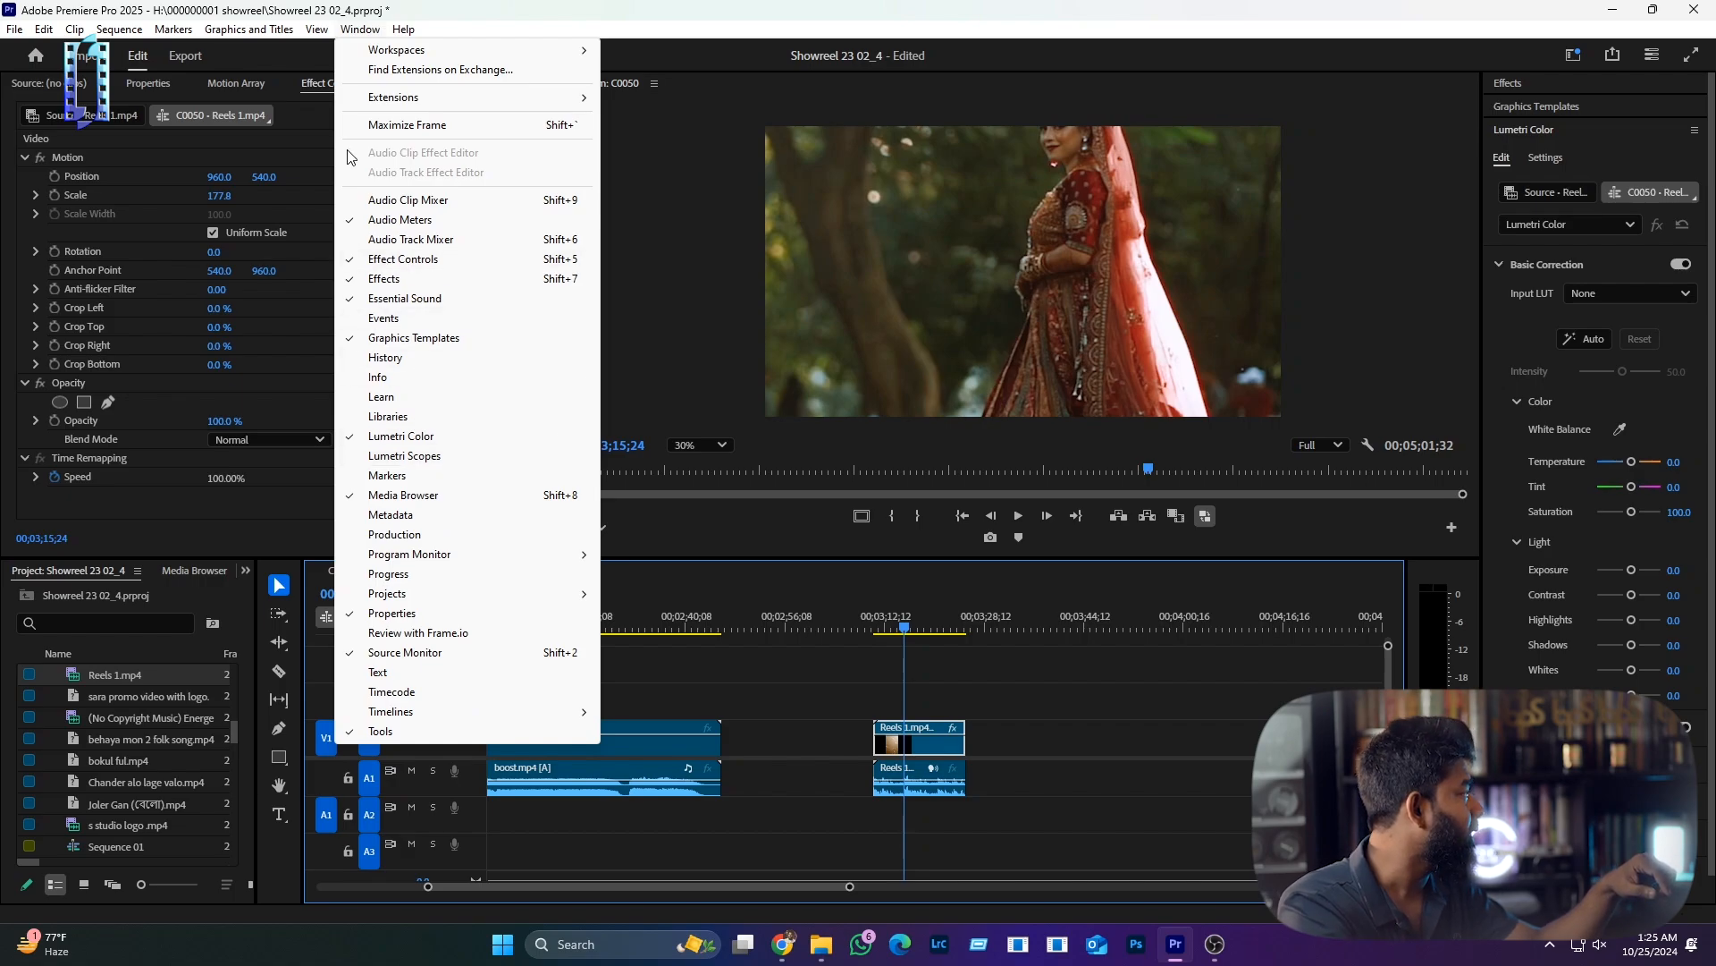
{"action": "left_click", "coordinate": [510, 5]}
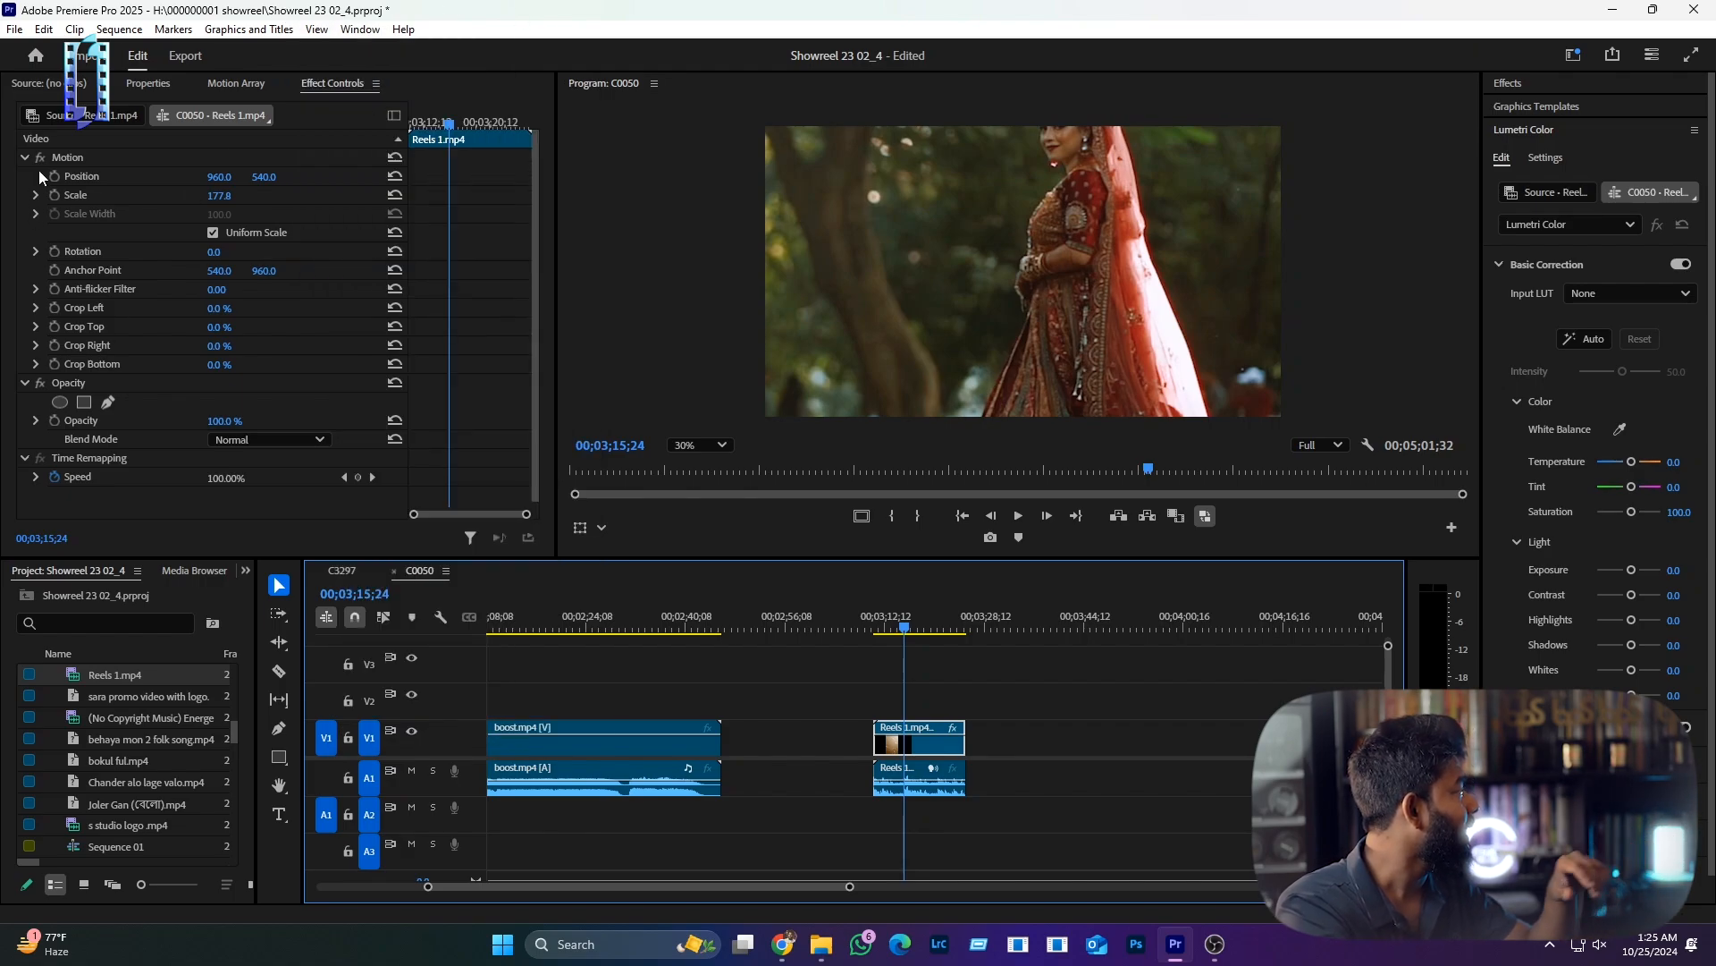
{"action": "left_click_drag", "start_coordinate": [261, 184], "coordinate": [498, 184]}
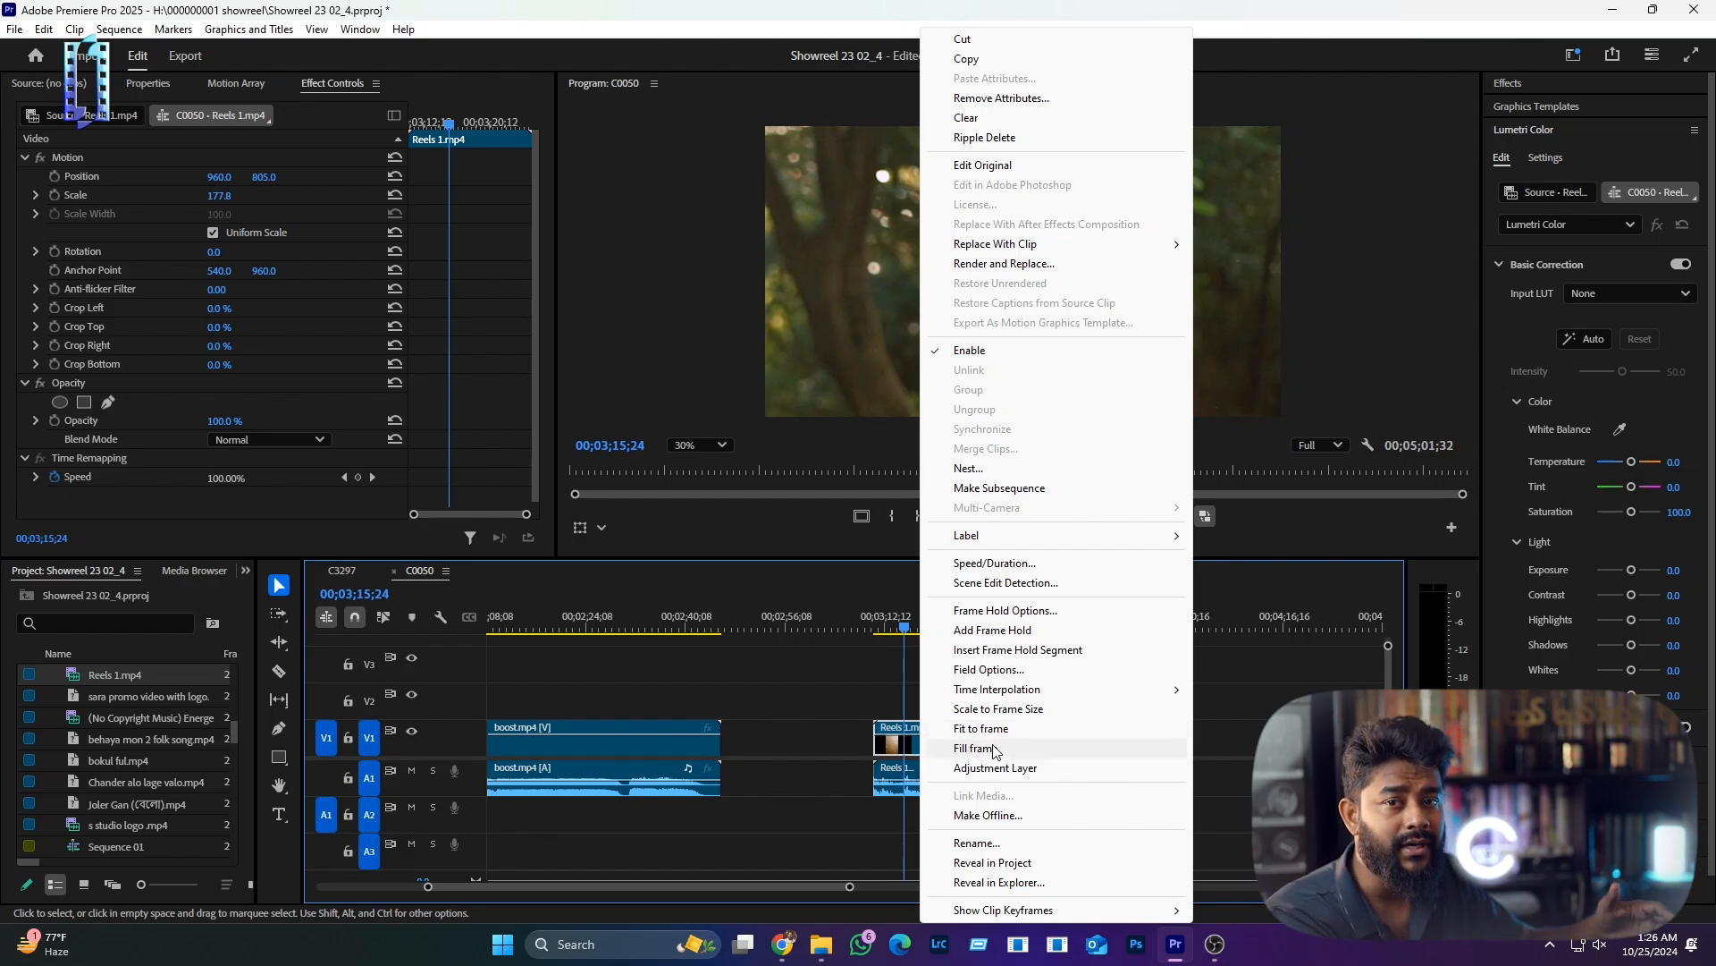
{"action": "left_click", "coordinate": [892, 756]}
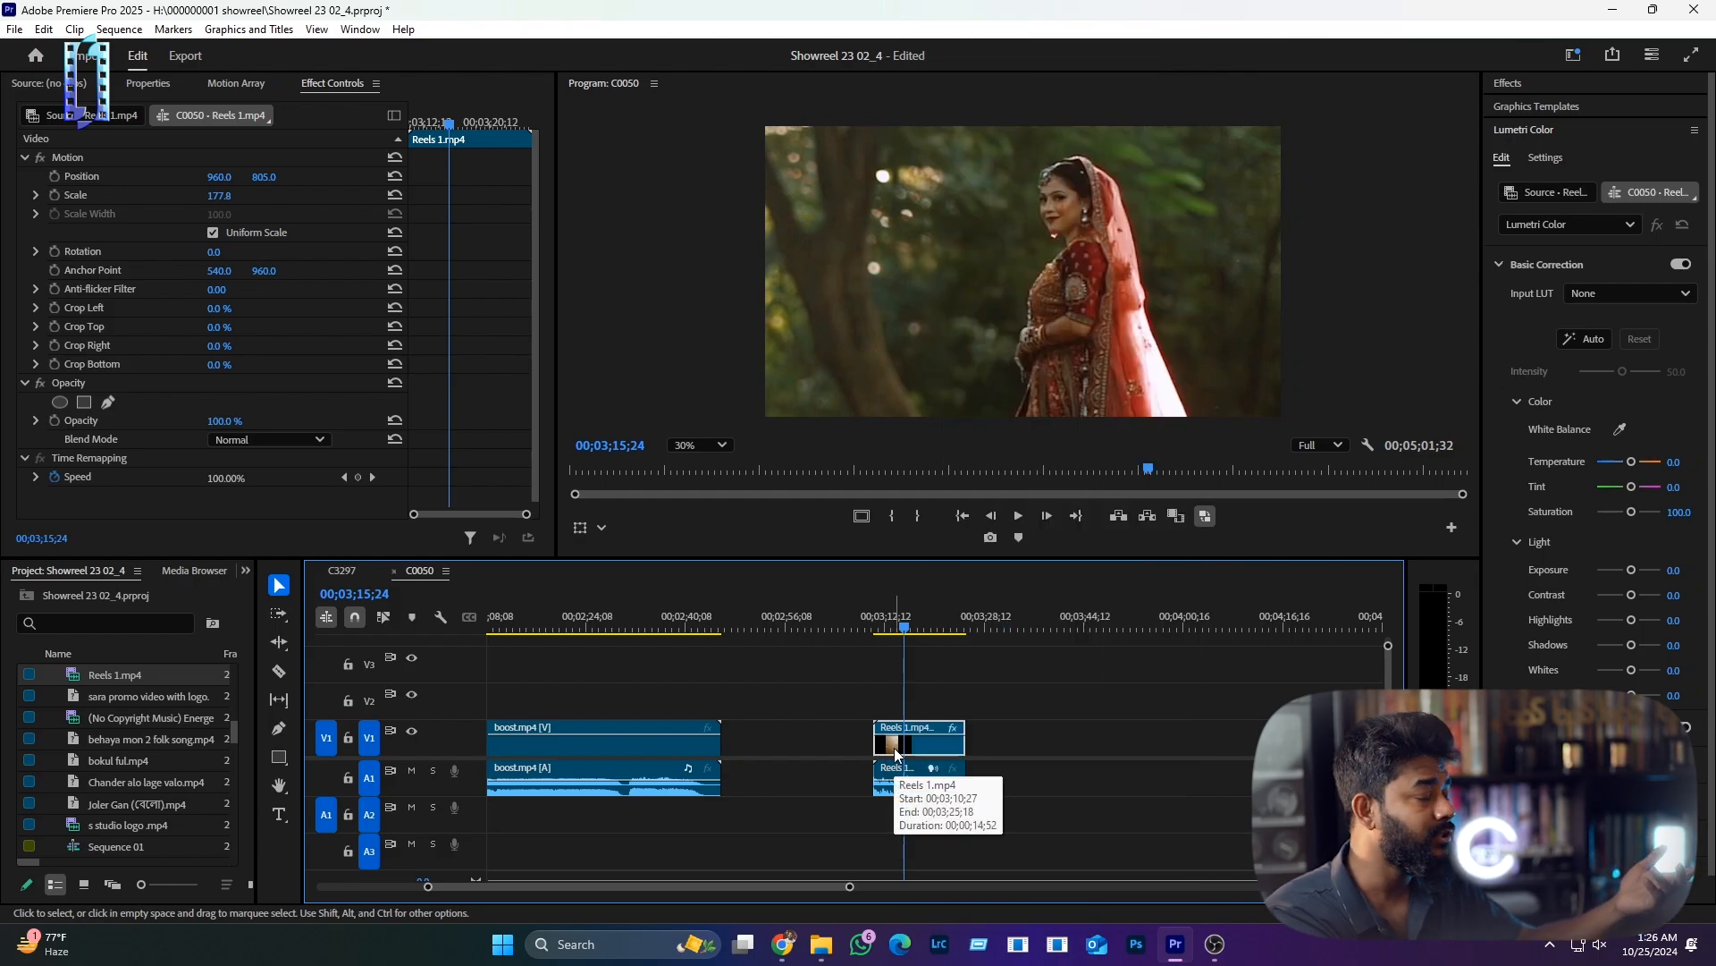
Step: Show the Properties of the Reels 1.mp4 clip and alternate its framing between Fill and Fit, ending on Fit
{"action": "left_click", "coordinate": [360, 29]}
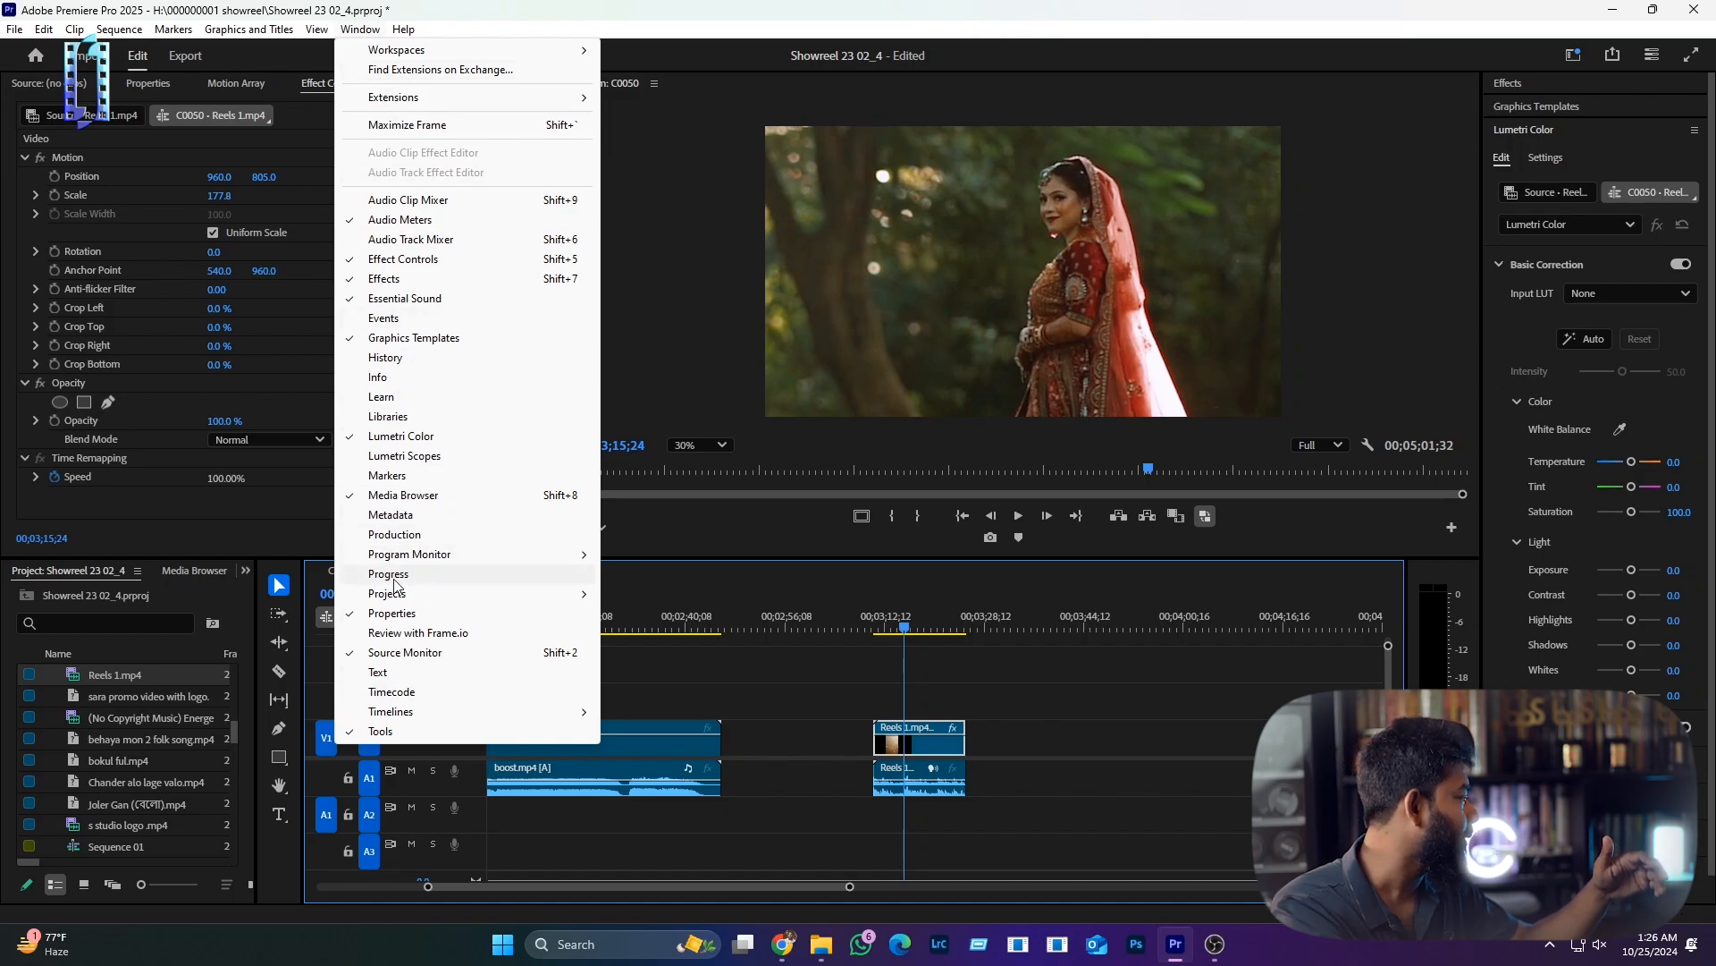
{"action": "left_click", "coordinate": [393, 613]}
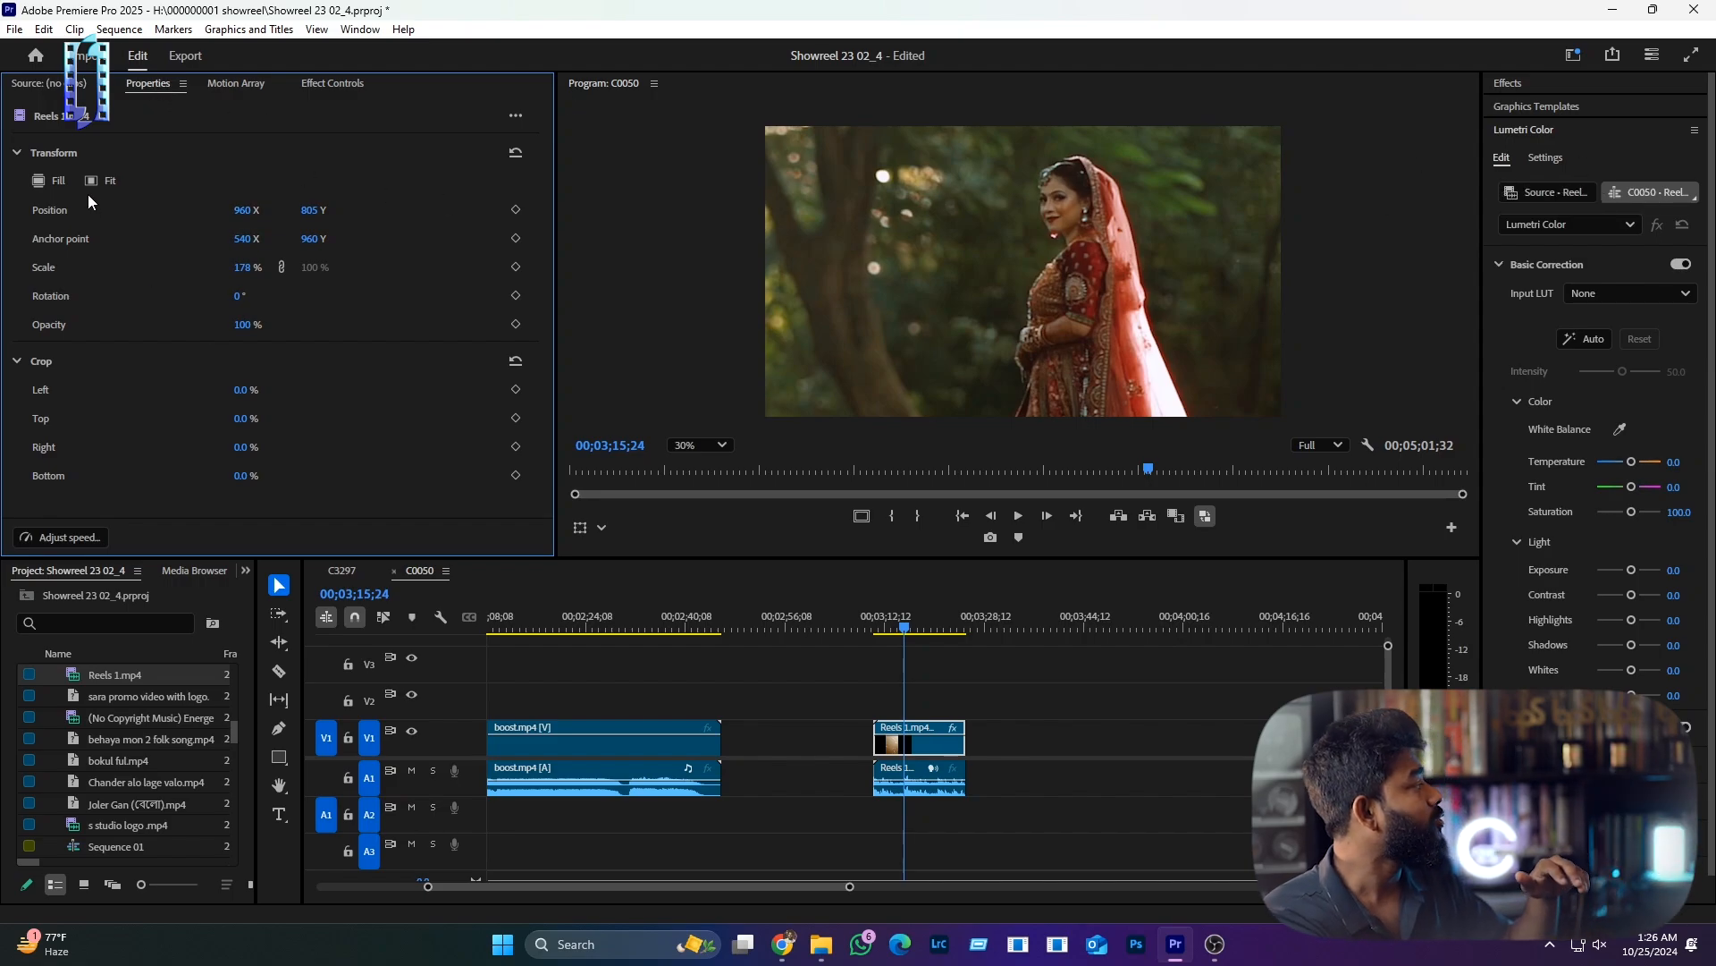
{"action": "left_click", "coordinate": [45, 182]}
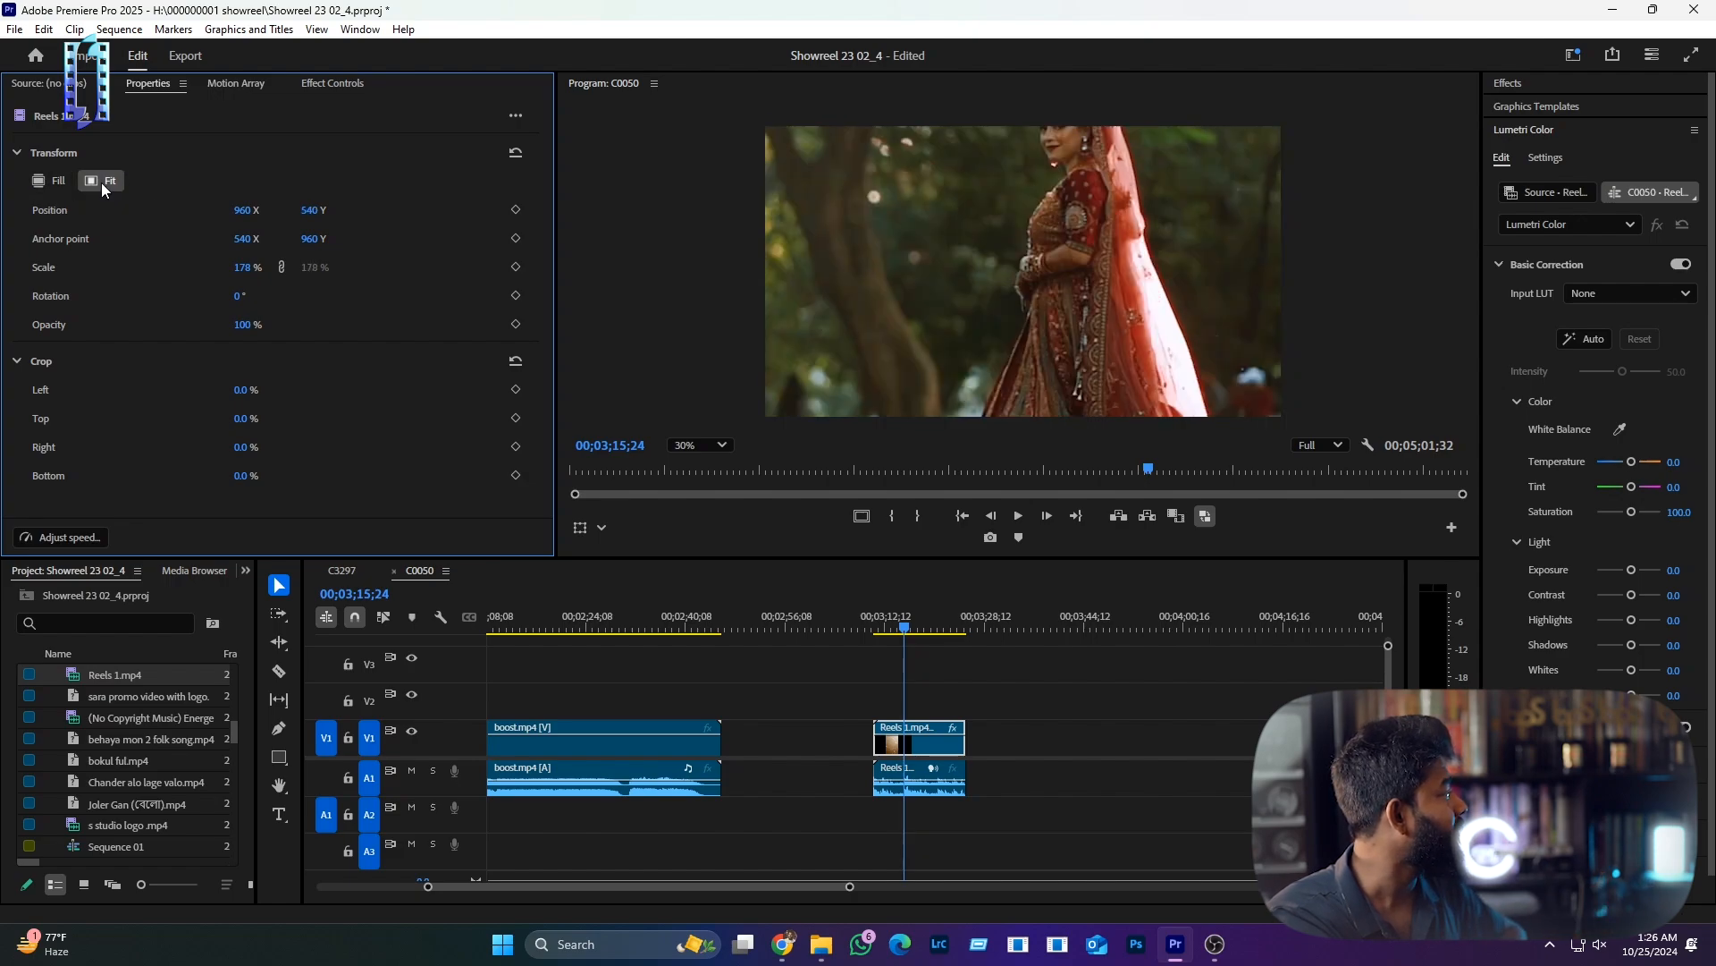
{"action": "left_click", "coordinate": [100, 182]}
{"action": "left_click", "coordinate": [51, 181]}
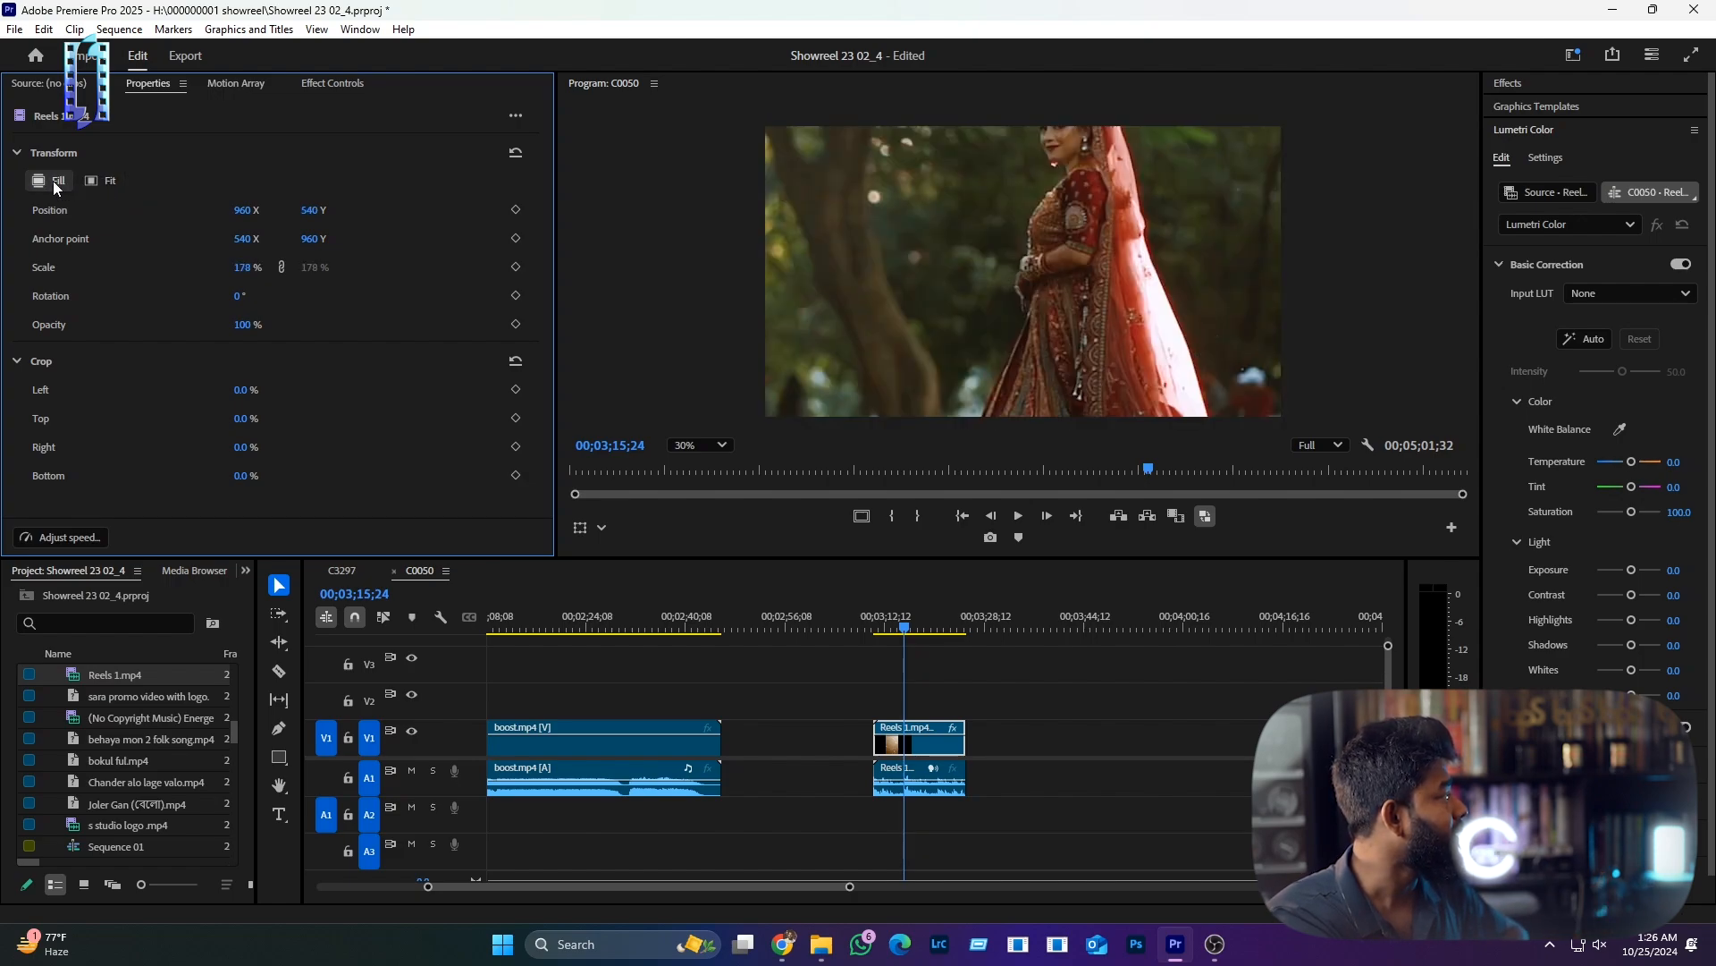
{"action": "left_click", "coordinate": [110, 180]}
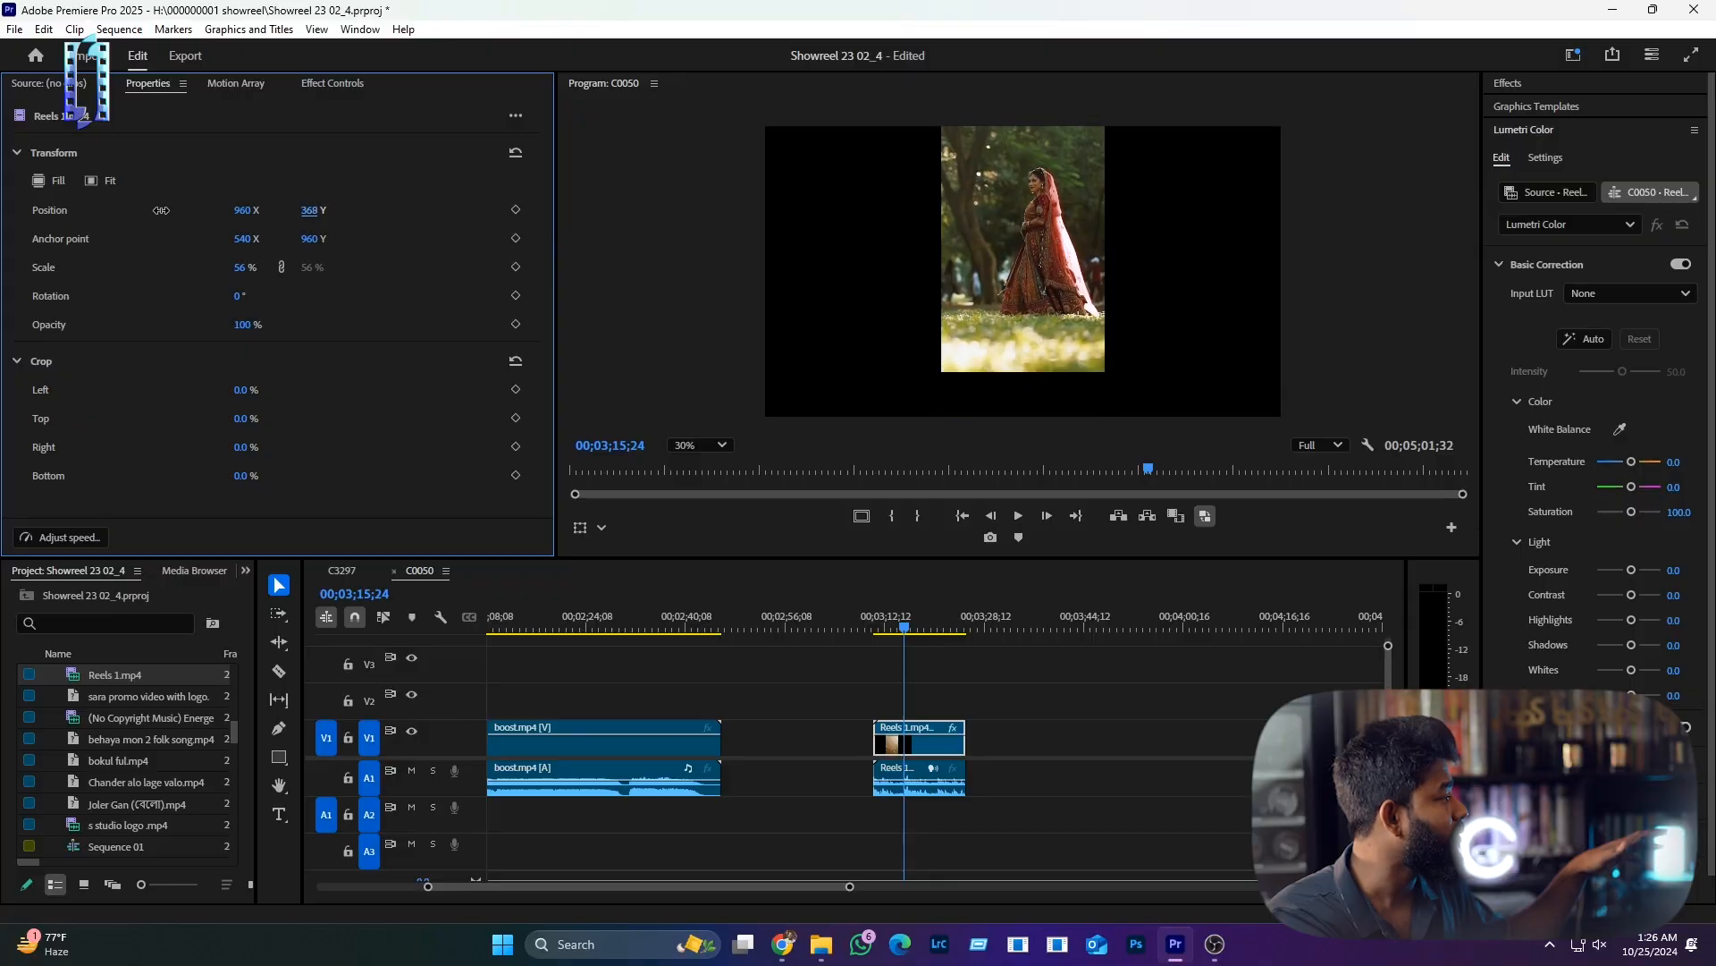
Step: Set the clip's vertical position to 601, scale to 92%, rotation to 29°, and crop to 1% left, 18% top and 24% bottom
{"action": "left_click_drag", "start_coordinate": [161, 210], "coordinate": [369, 246]}
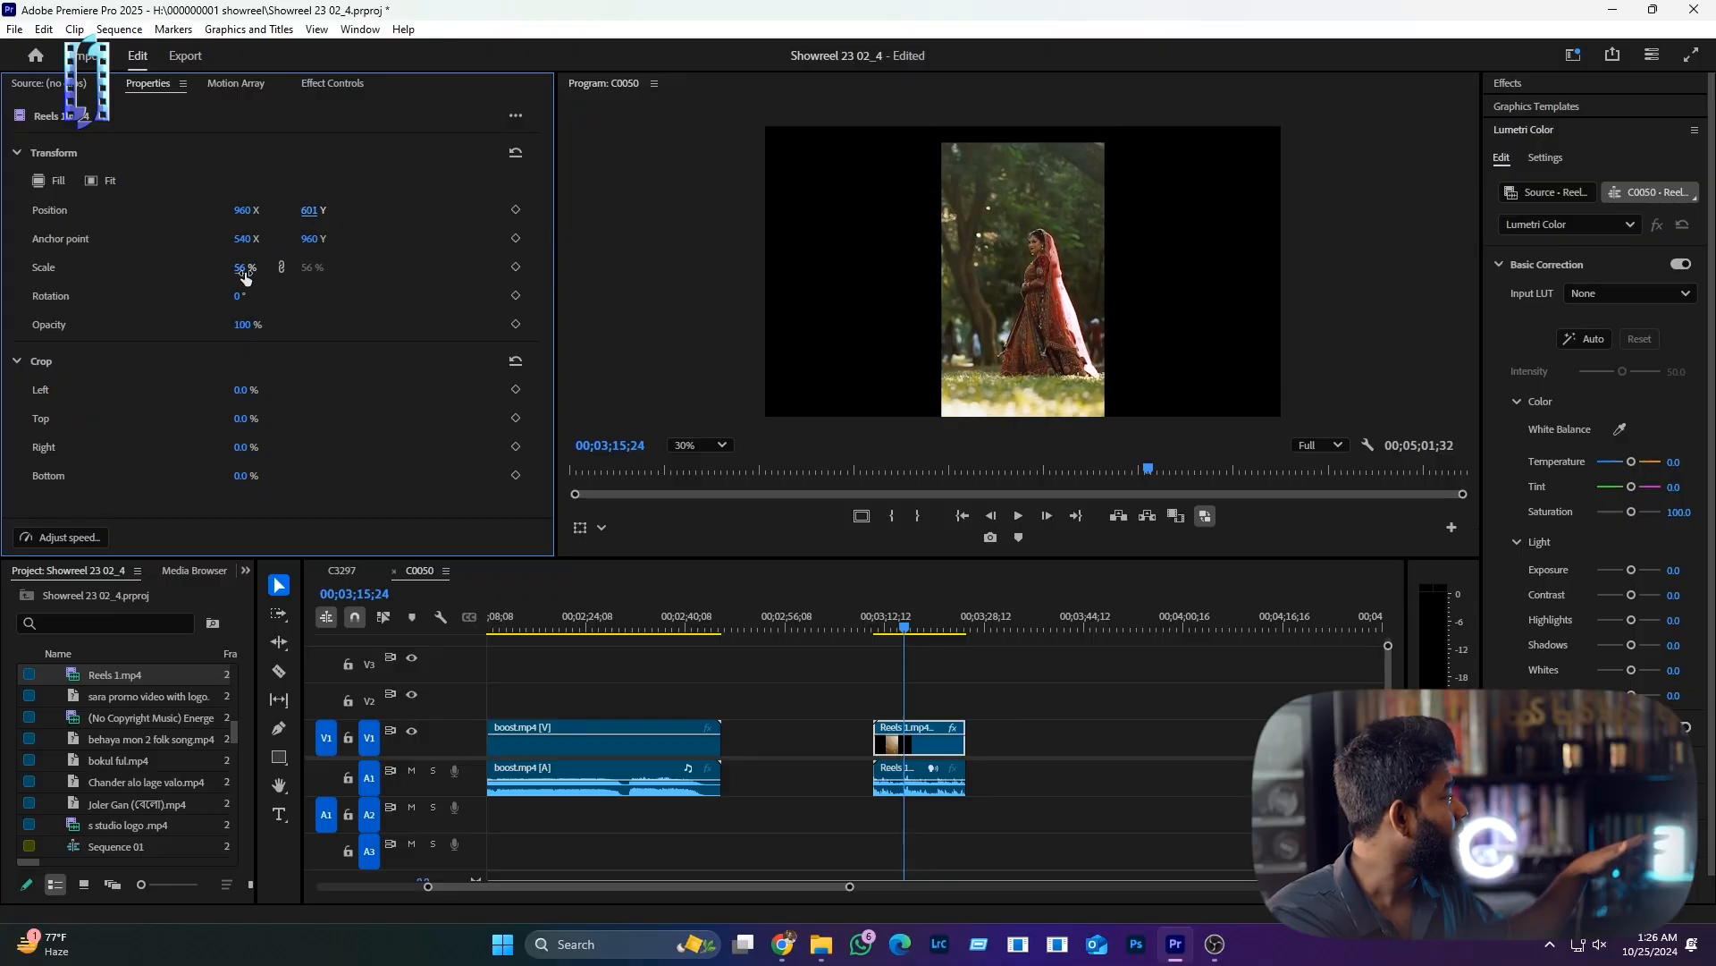
{"action": "mouse_move", "coordinate": [238, 272]}
{"action": "left_mouse_down"}
{"action": "mouse_move", "coordinate": [295, 273]}
{"action": "mouse_move", "coordinate": [269, 274]}
{"action": "mouse_move", "coordinate": [264, 294]}
{"action": "left_mouse_up"}
{"action": "left_click_drag", "start_coordinate": [241, 390], "coordinate": [262, 480]}
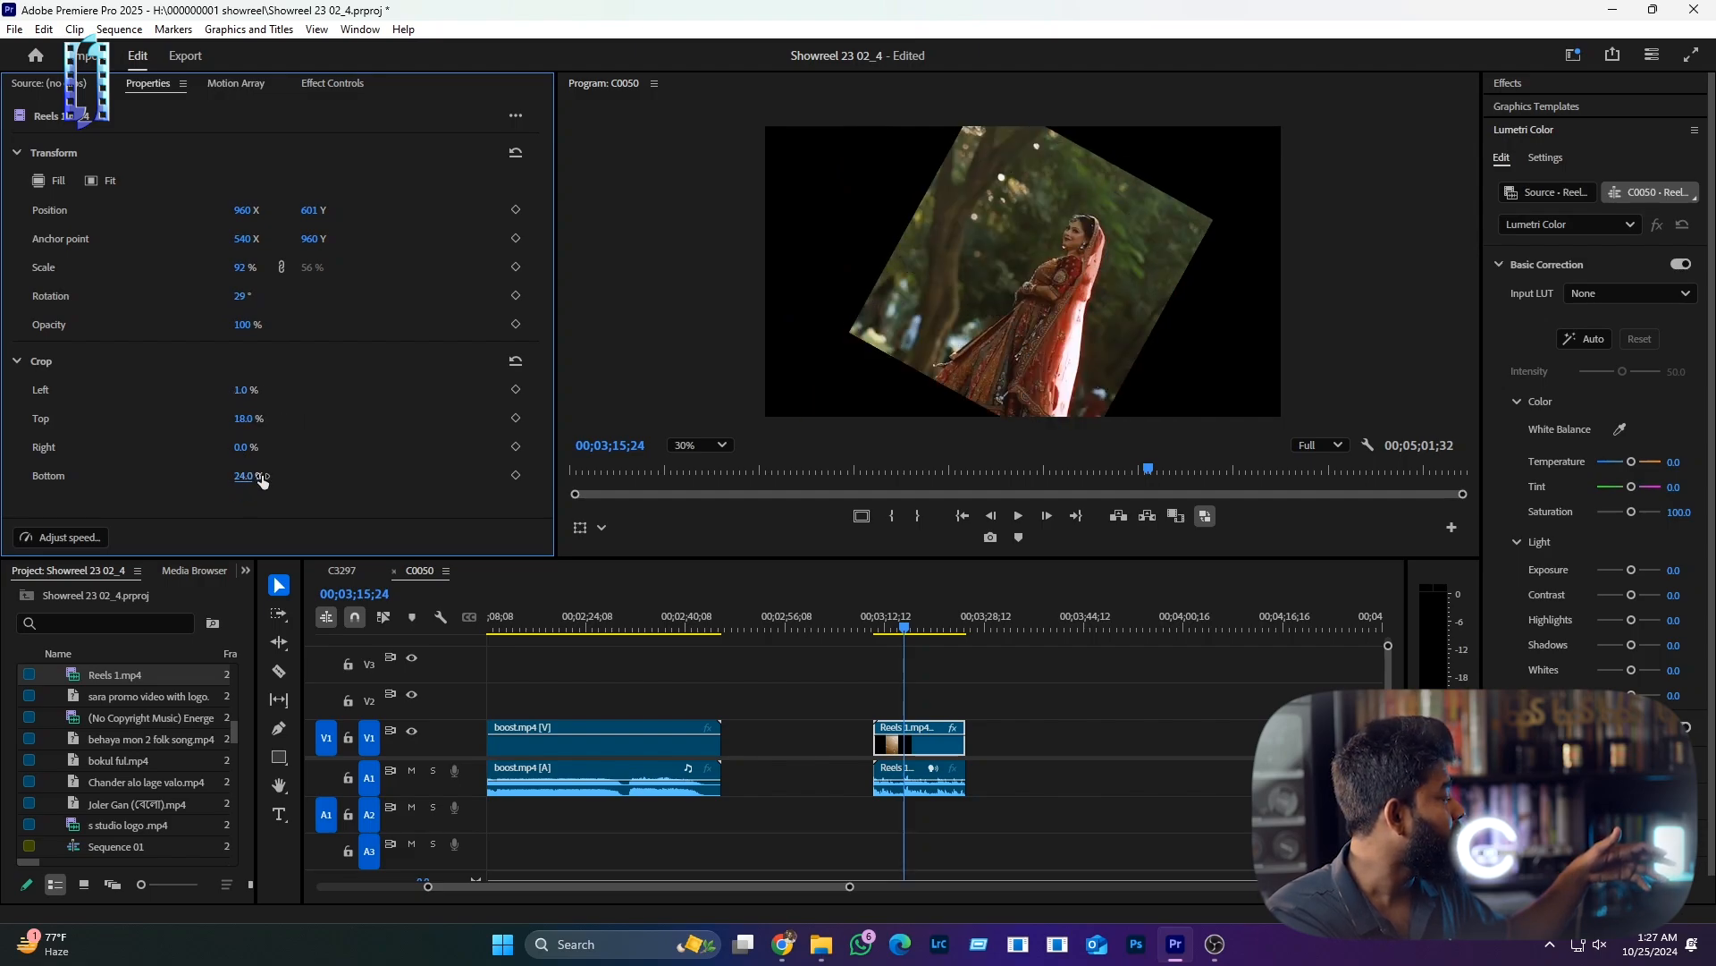
Step: View the clip's speed and duration settings without changing them, and lower the volume of the Reels 1.mp4 audio
{"action": "left_click", "coordinate": [67, 536]}
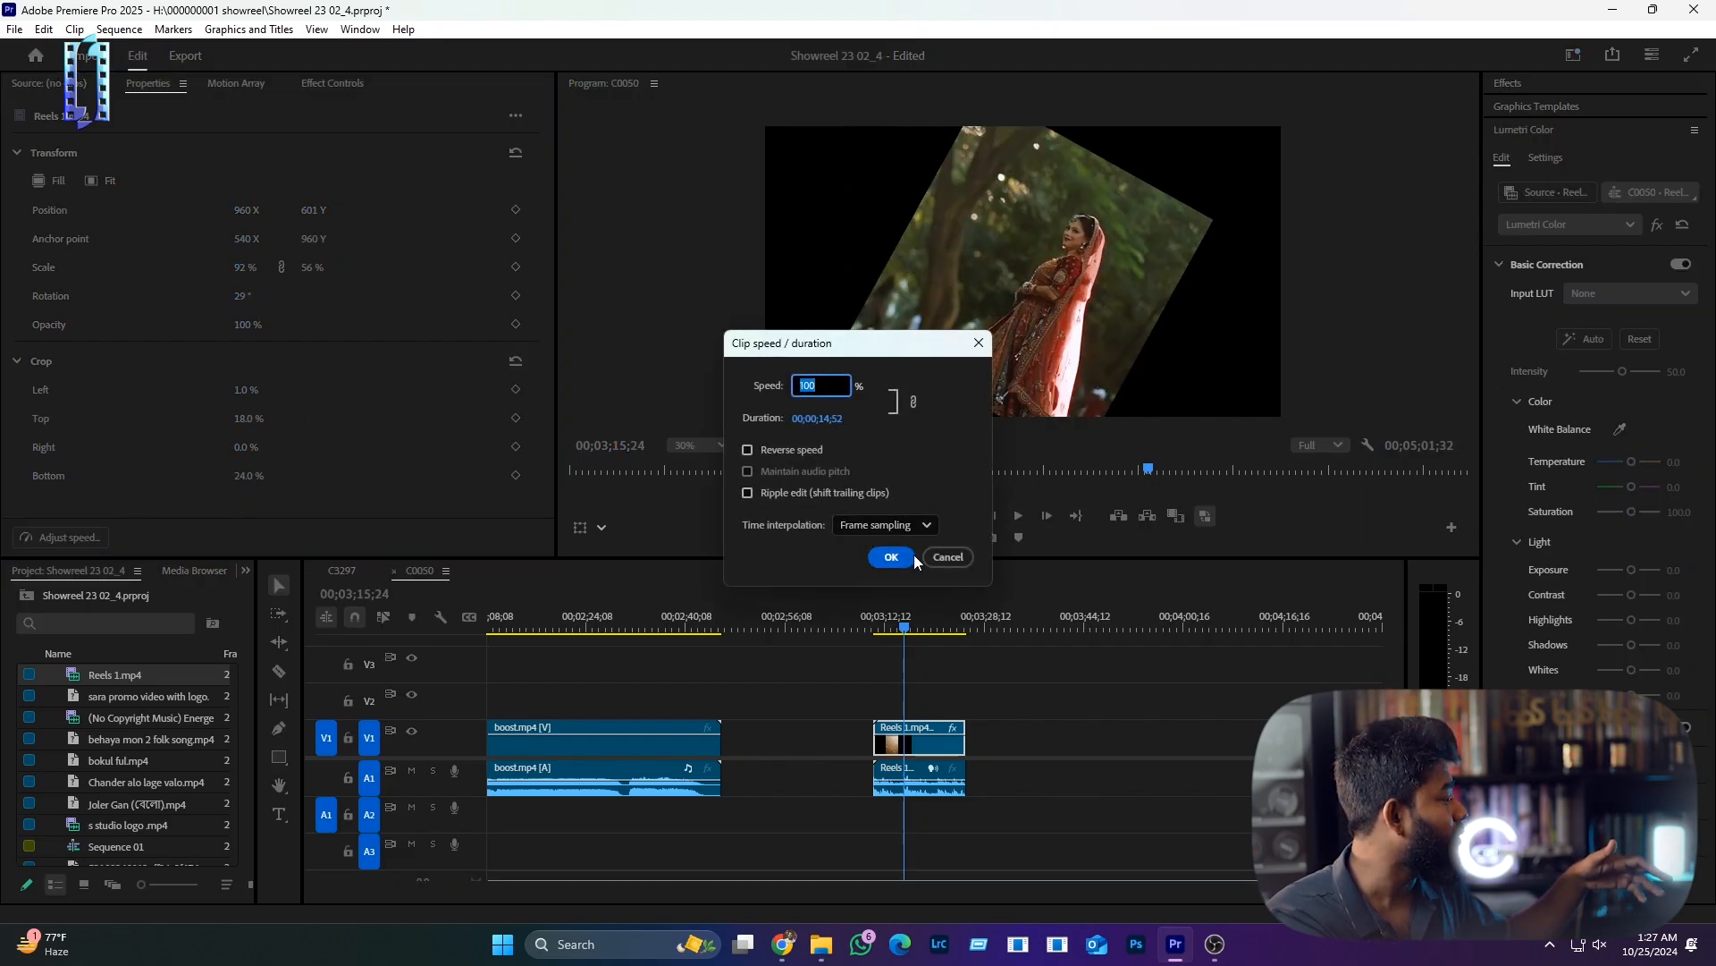
{"action": "left_click", "coordinate": [949, 557]}
{"action": "left_click", "coordinate": [898, 760]}
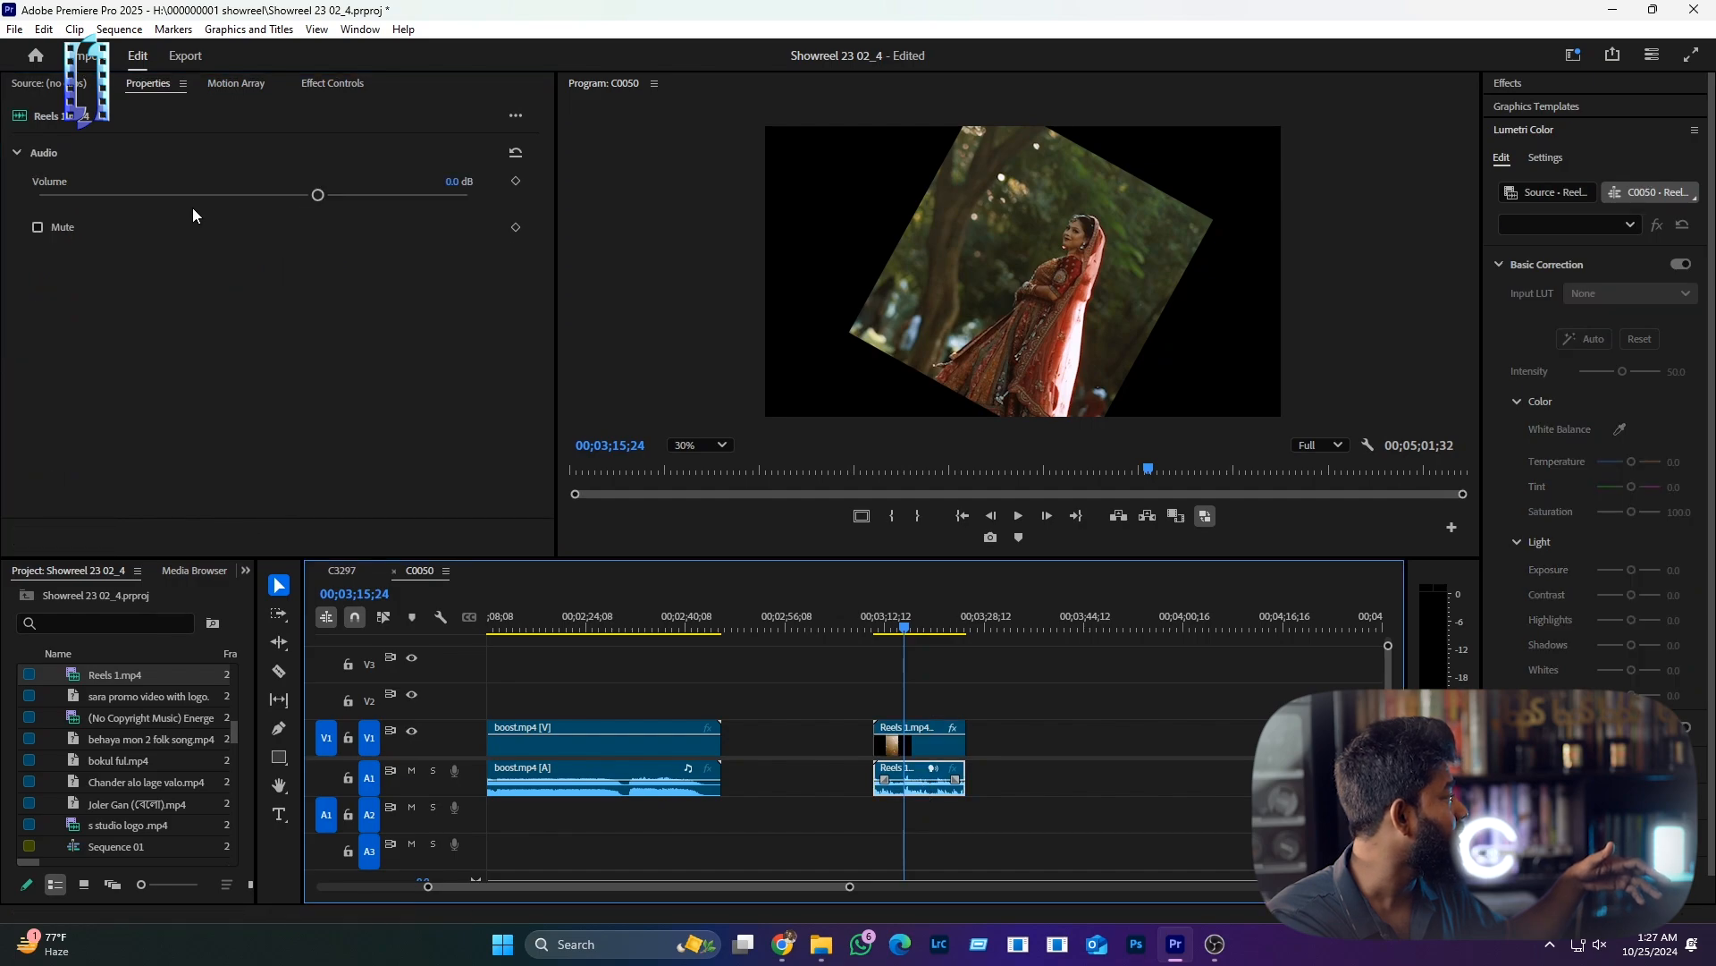
{"action": "left_click_drag", "start_coordinate": [322, 202], "coordinate": [237, 197]}
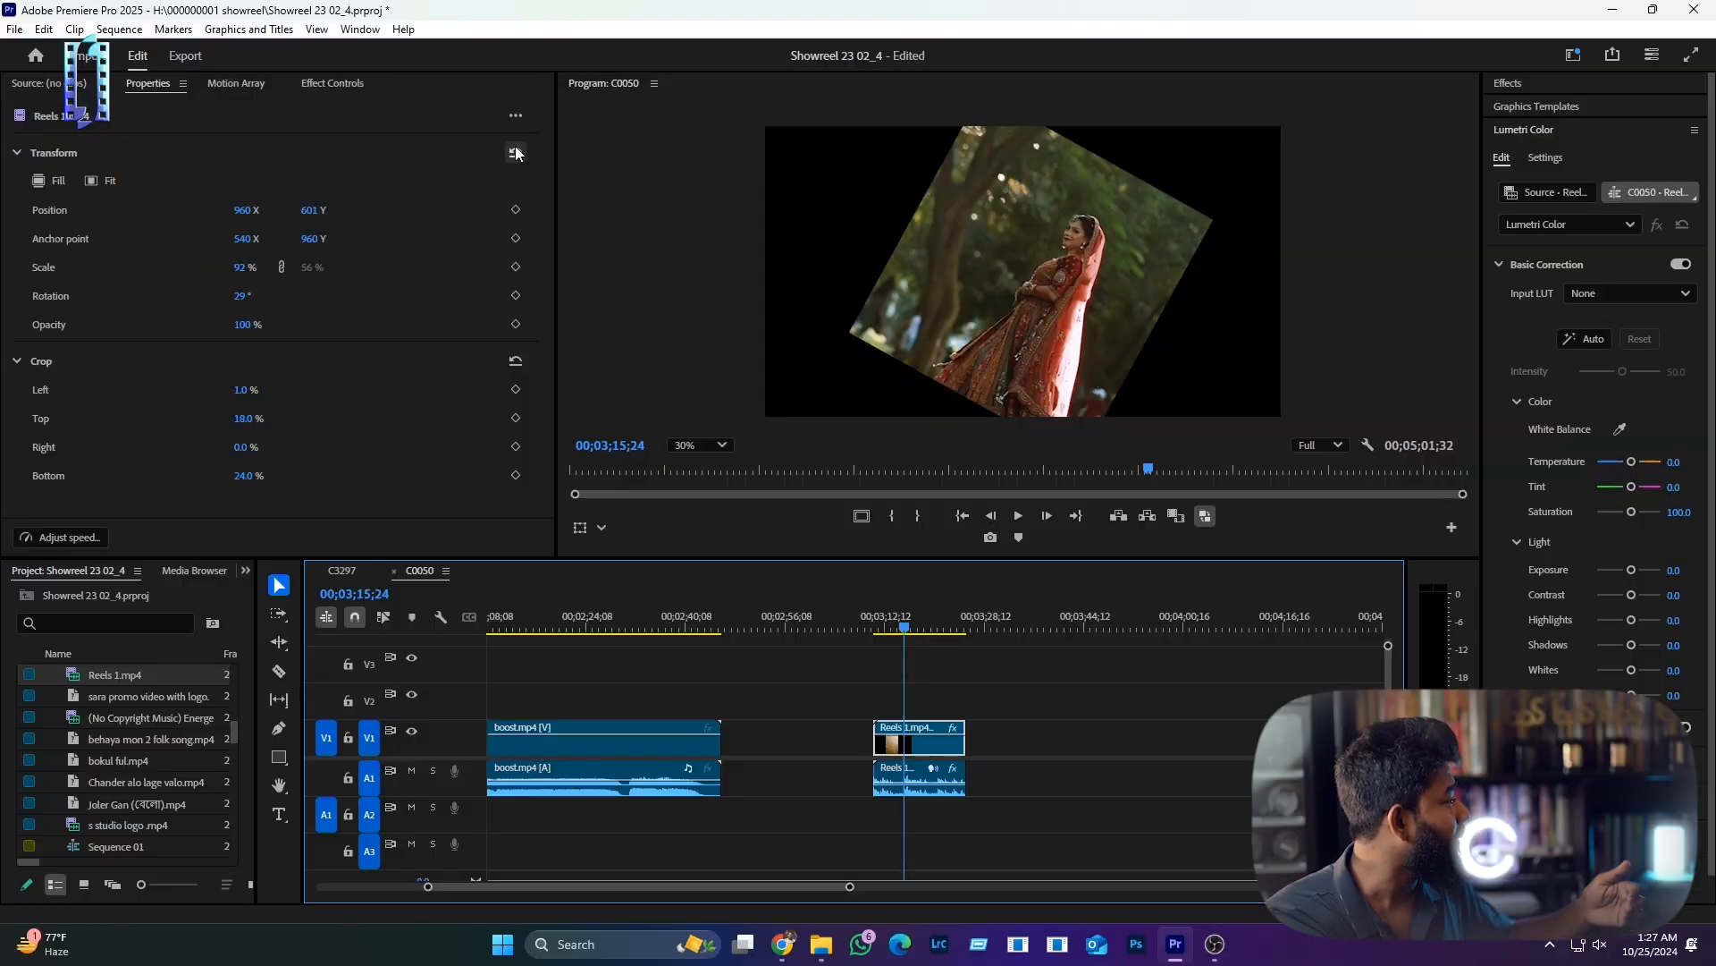
Step: Reset the transform and crop of the Reels 1.mp4 video, and compare Fill and Fit framing, ending on Fit
{"action": "left_click", "coordinate": [517, 154]}
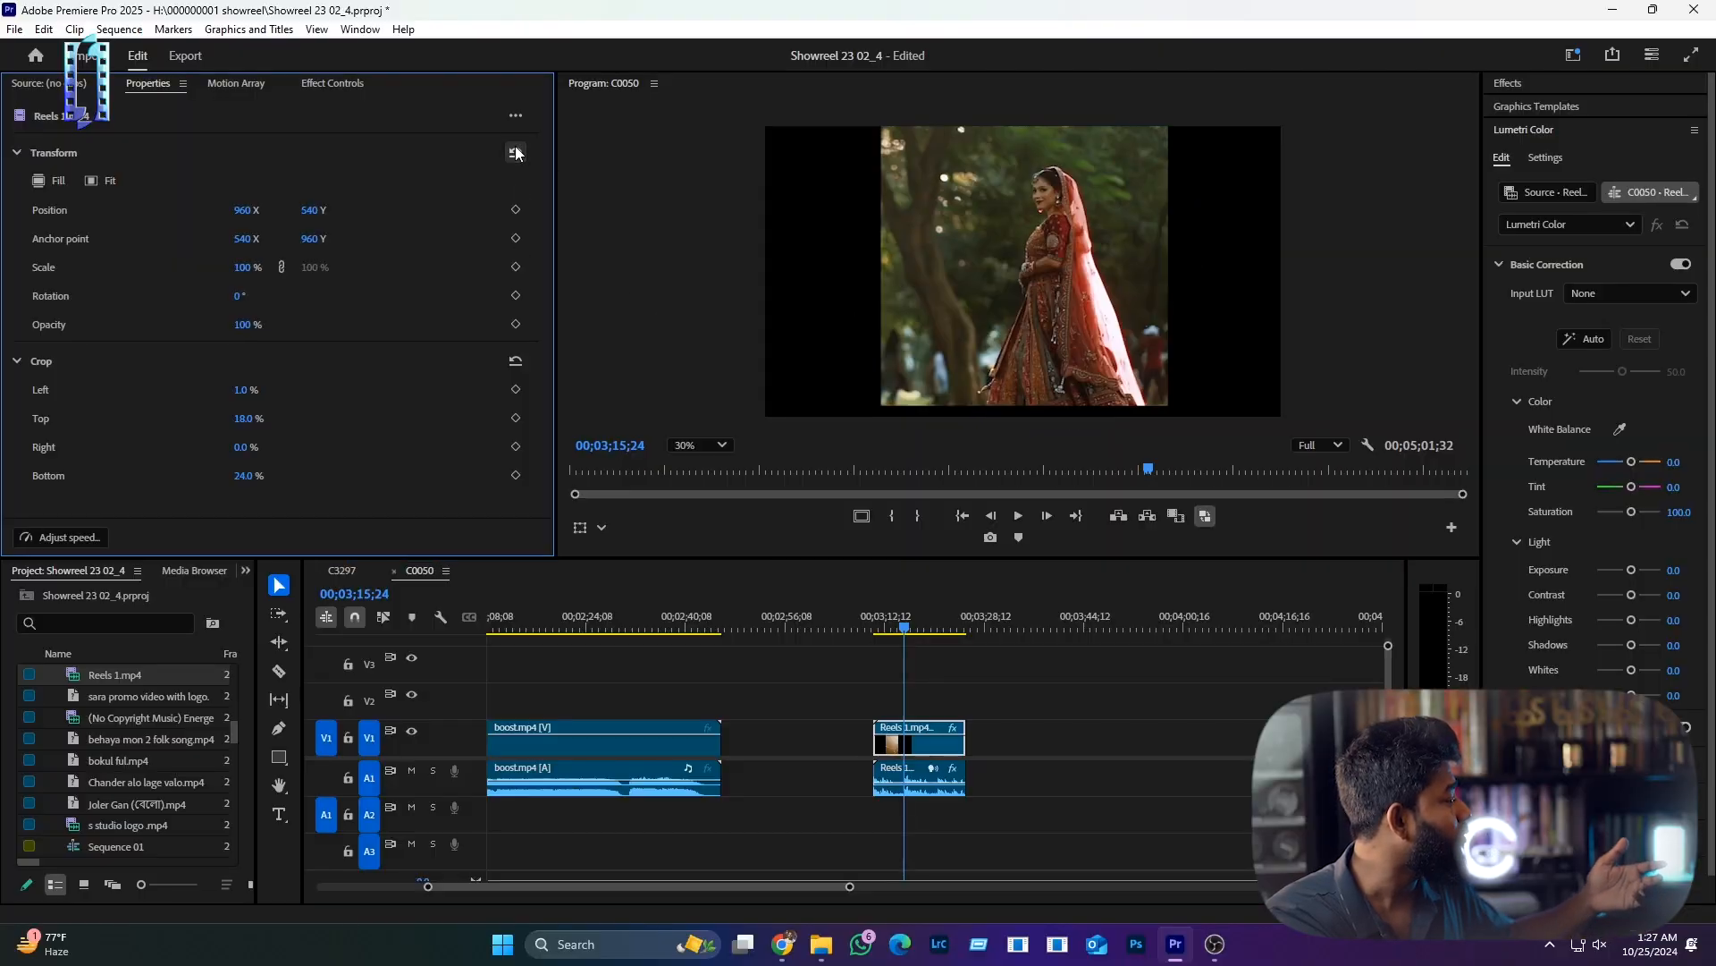
{"action": "left_click", "coordinate": [516, 361]}
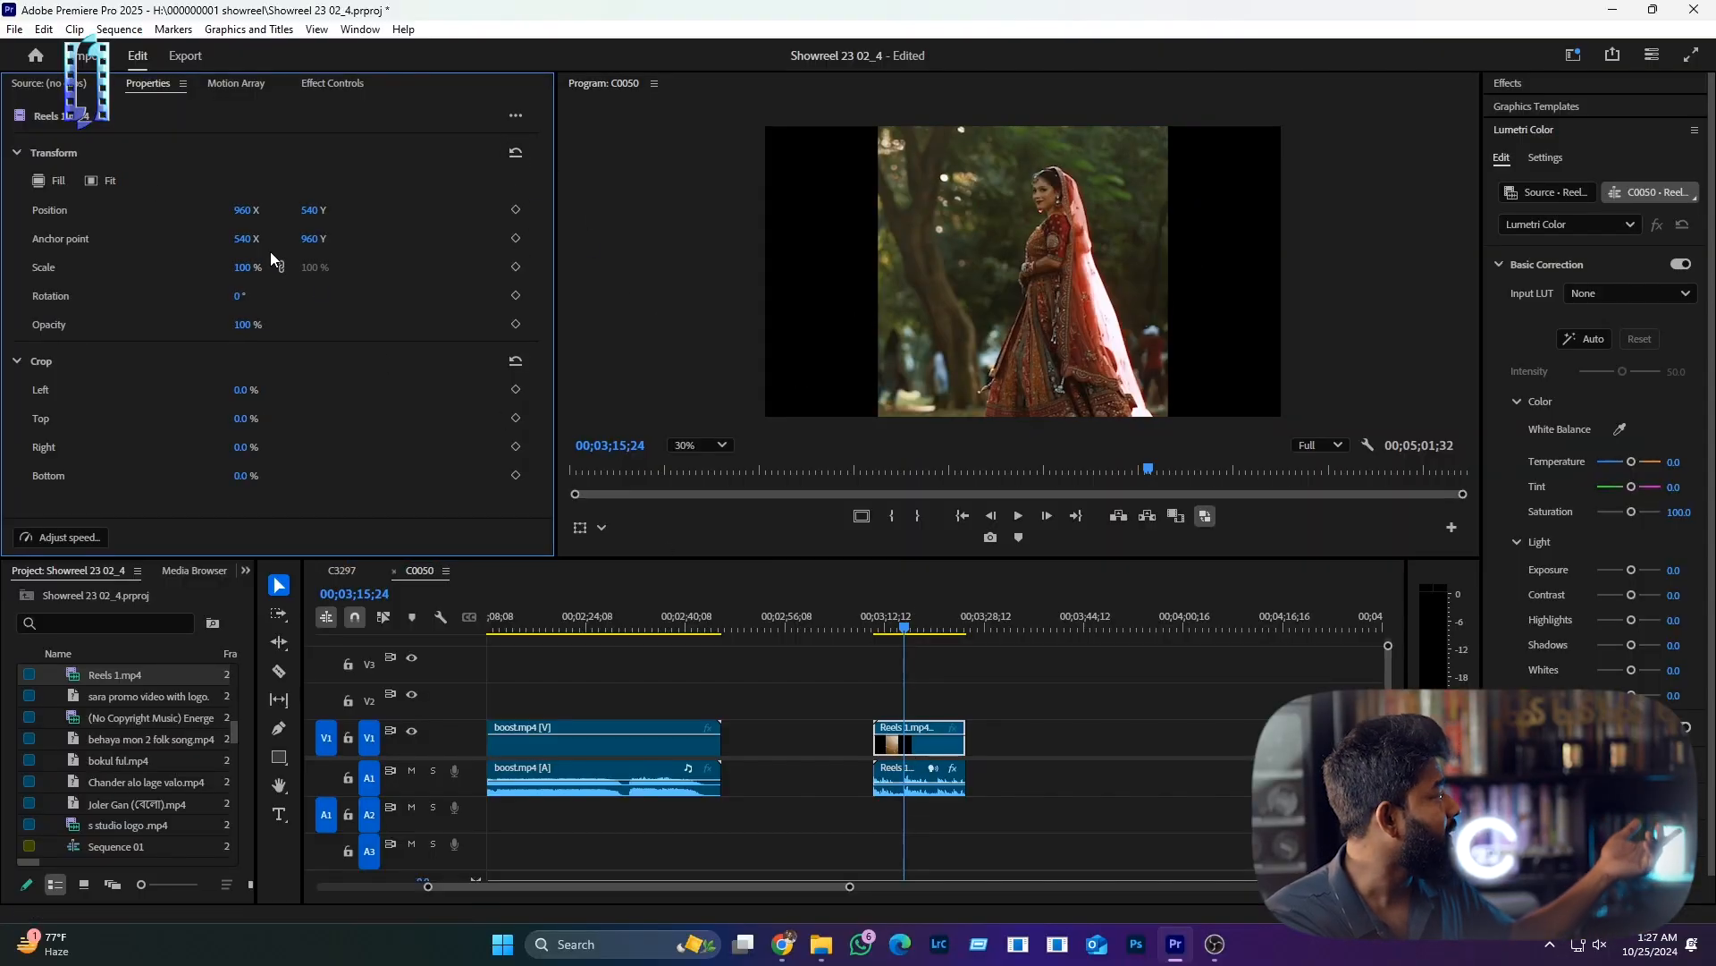
{"action": "left_click", "coordinate": [52, 182]}
{"action": "left_click", "coordinate": [99, 185]}
{"action": "left_click", "coordinate": [49, 181]}
{"action": "left_click", "coordinate": [105, 184]}
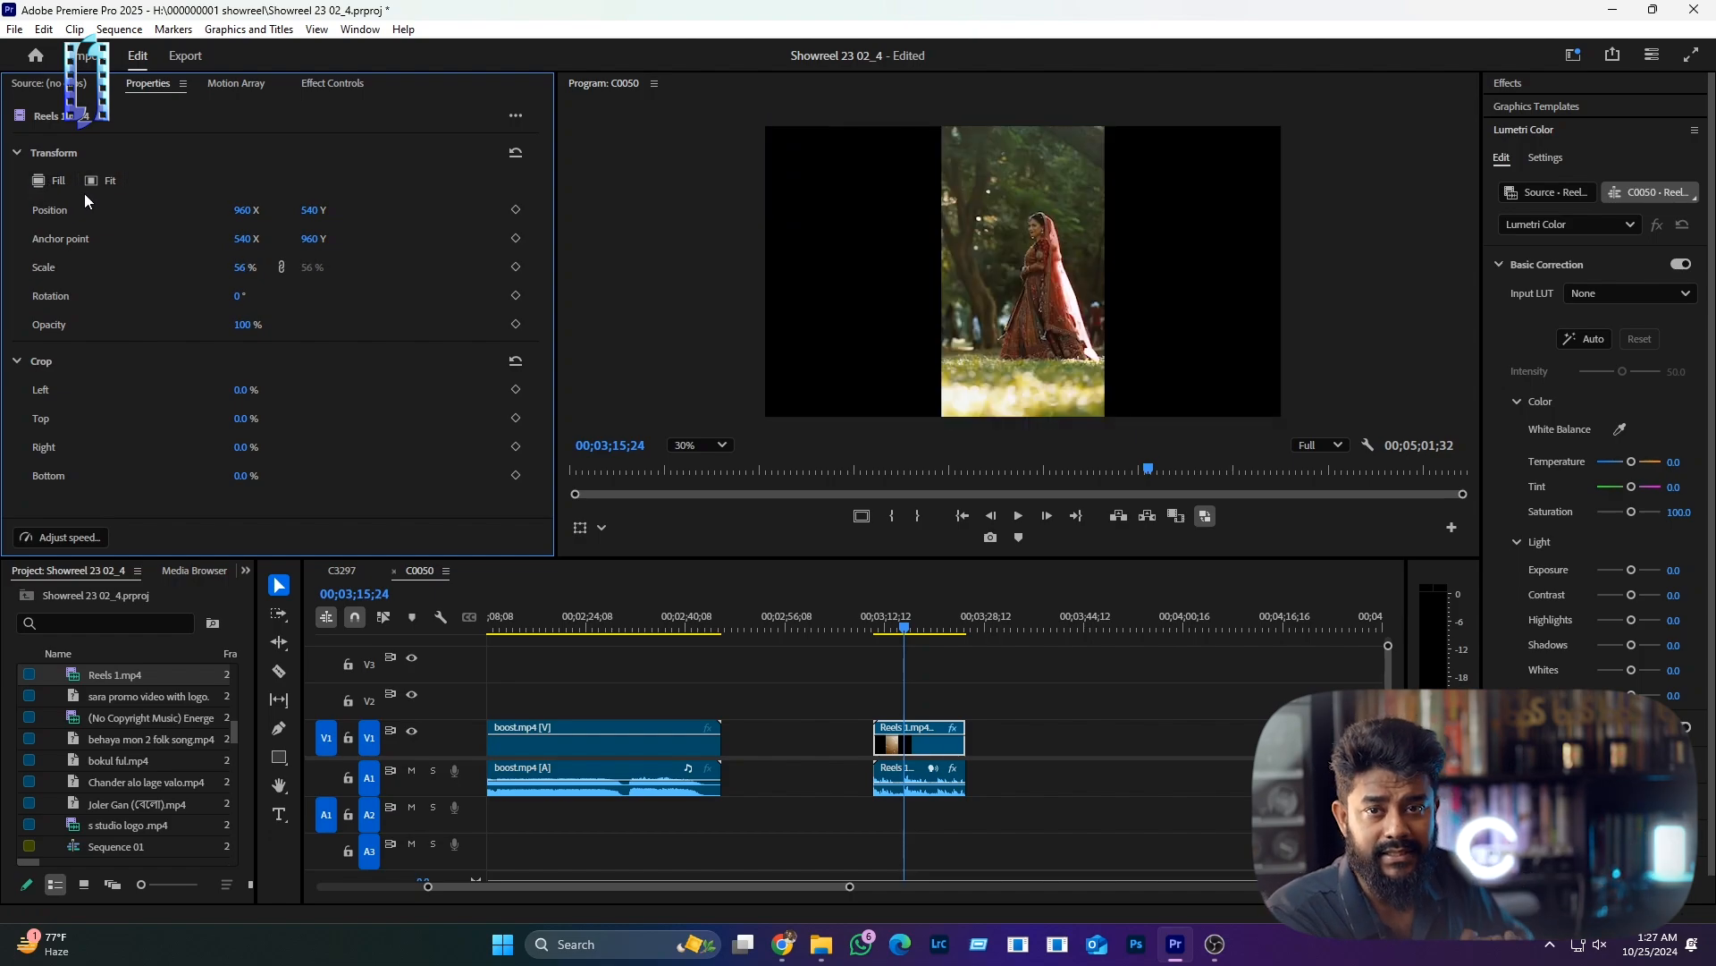